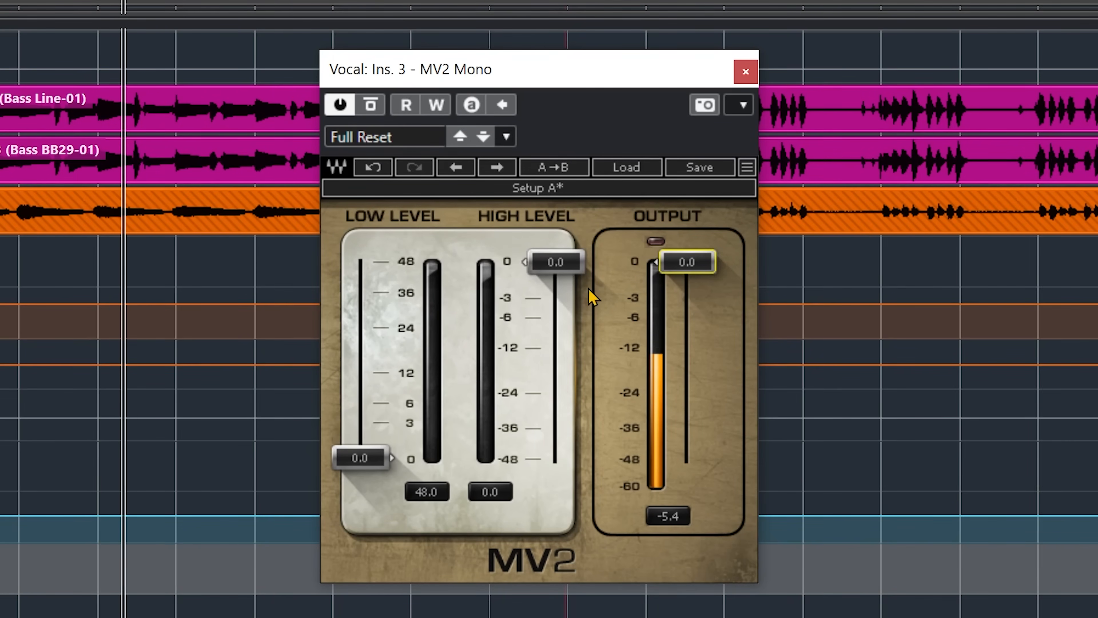
- Compress the vocal in MV2 with low level 14.3, high level -6.8 and output -7.1
drag(555, 265, 548, 314)
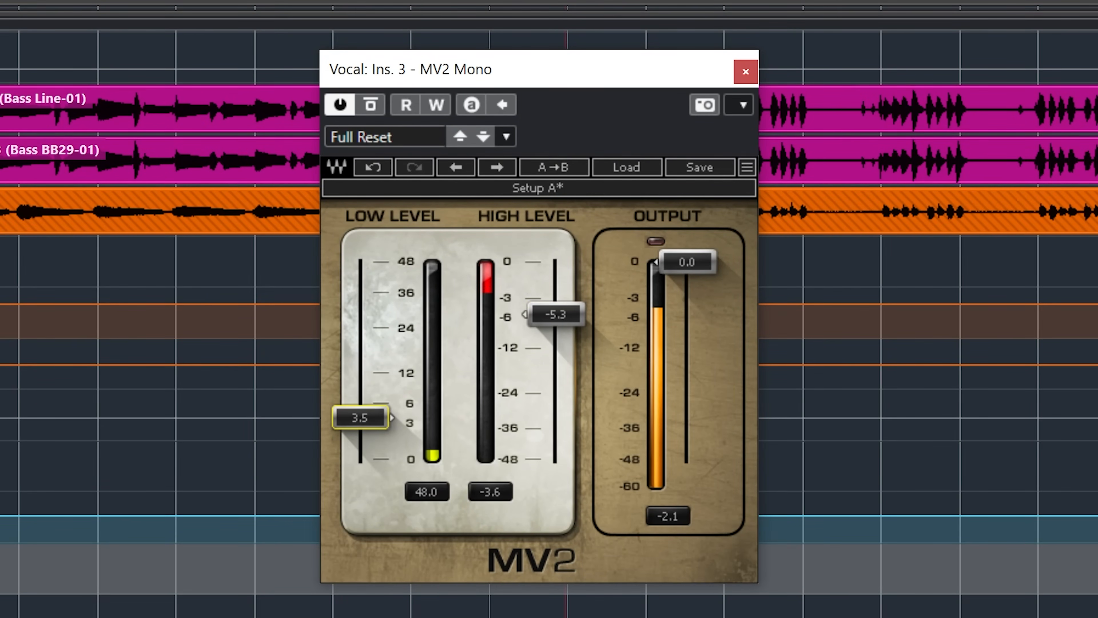
drag(360, 418, 360, 362)
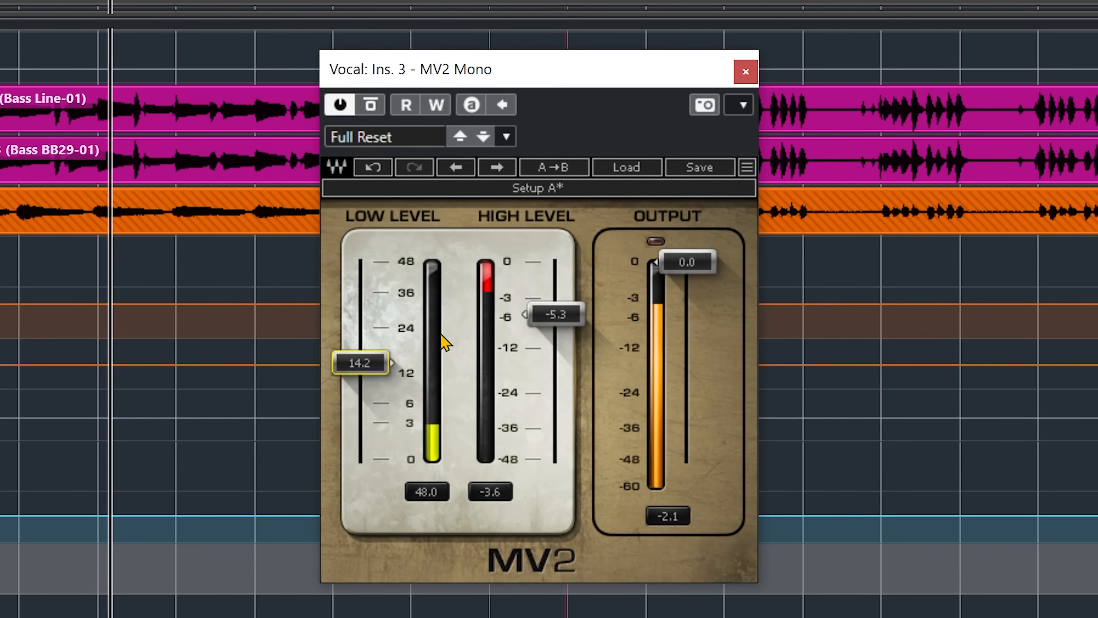
drag(554, 315, 553, 322)
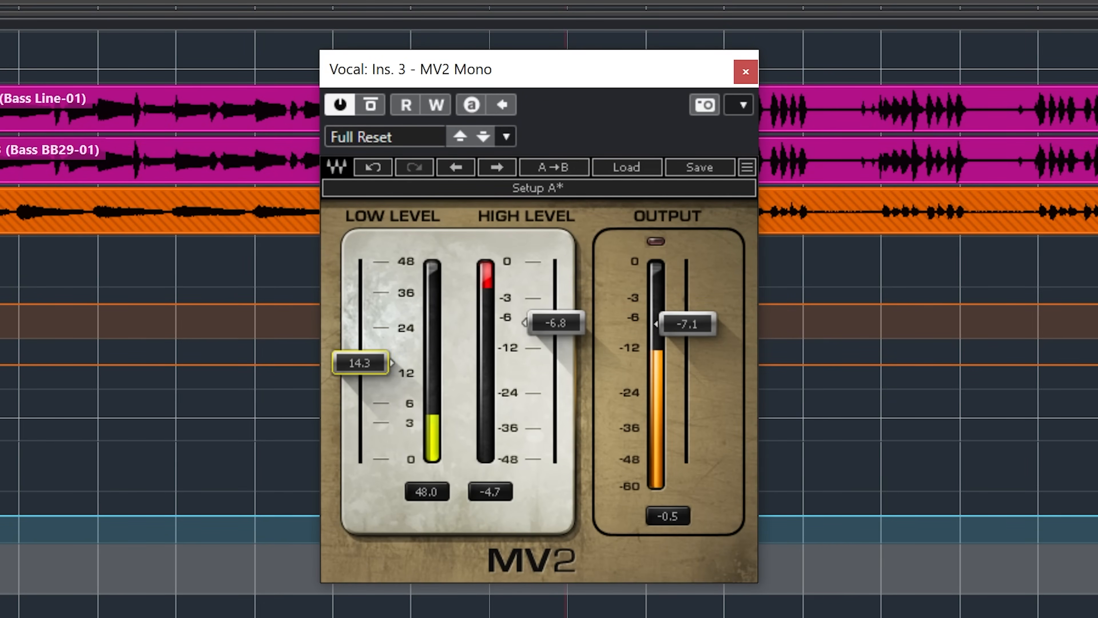
- Compare the vocal with and without upward compression by switching MV2's low level to 0.0 and back, ending at 19.0
drag(360, 363, 360, 459)
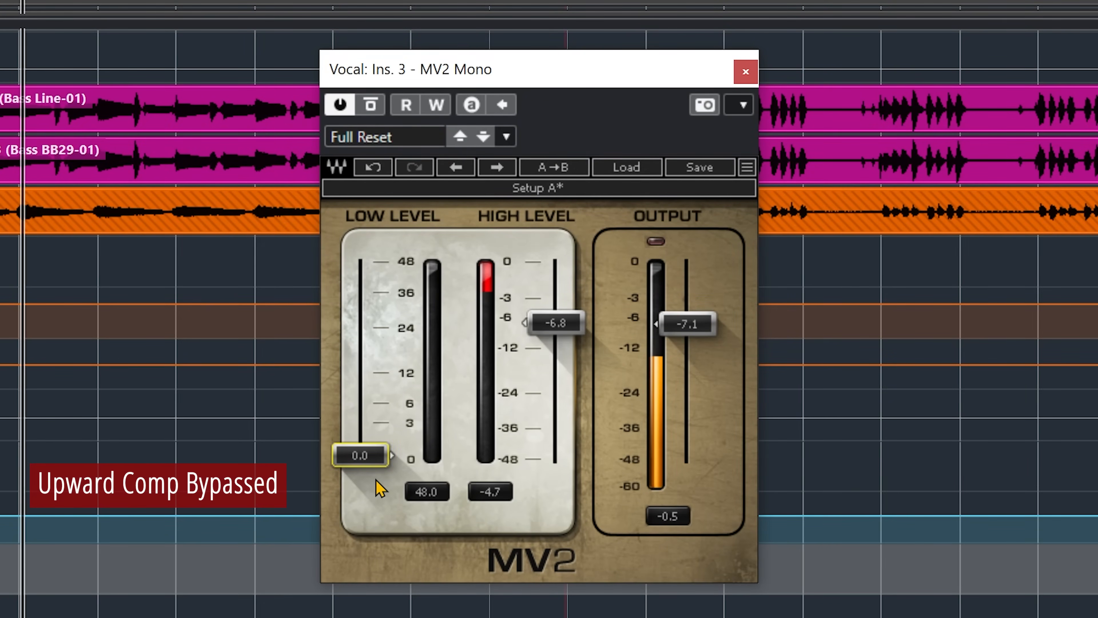
drag(372, 461, 372, 368)
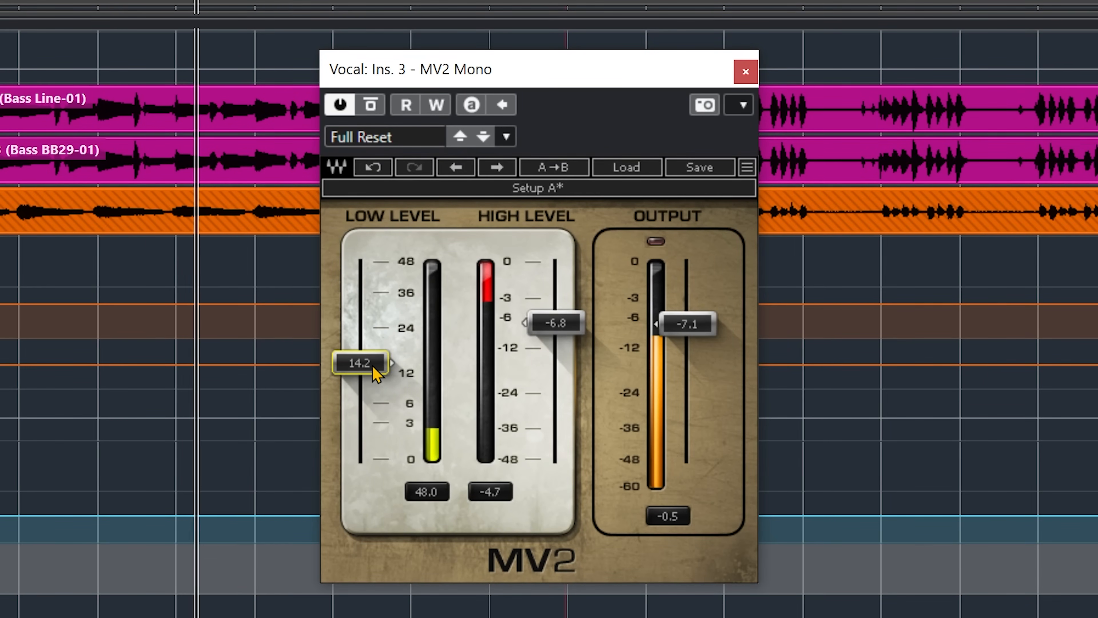
drag(373, 368, 372, 464)
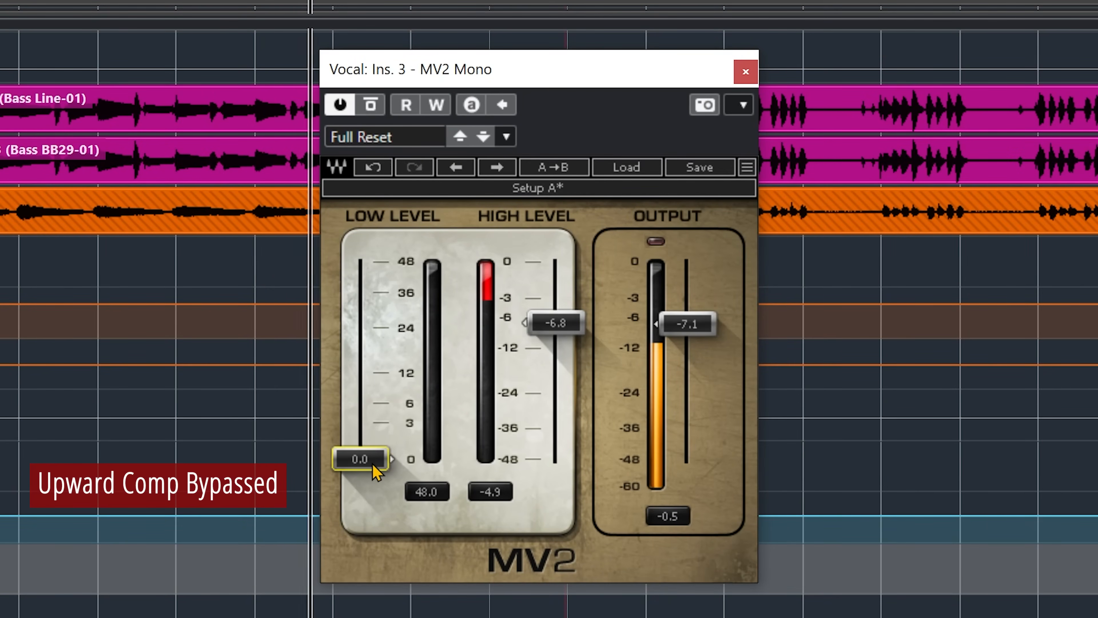
drag(372, 464, 373, 346)
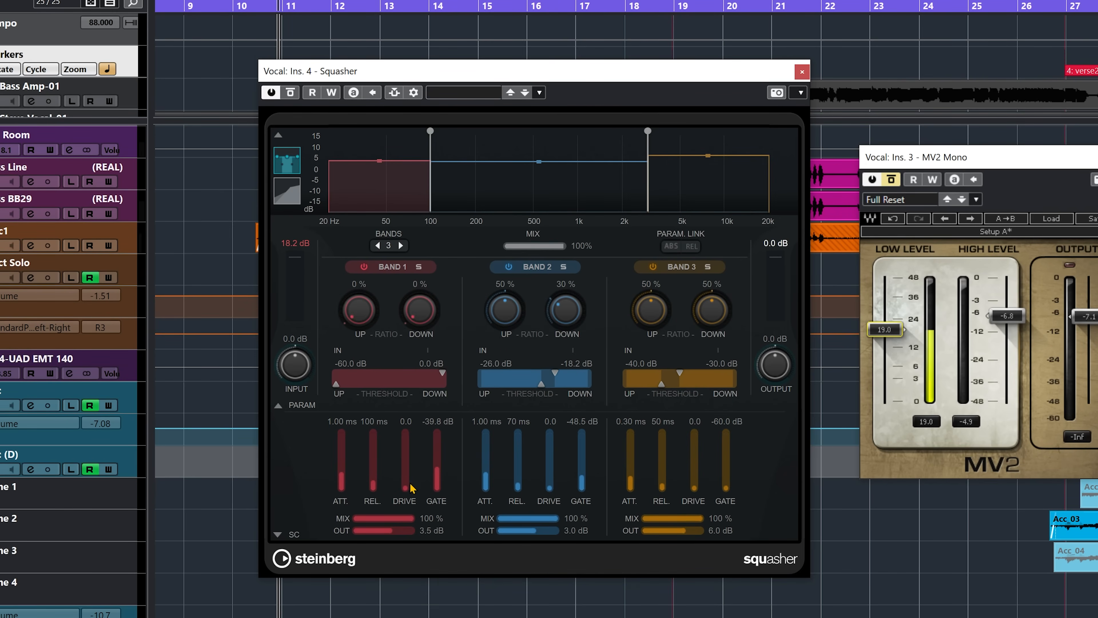
- Lower Squasher's band 1 gate to -60.0 dB and reduce the plug-in to one band in transfer-curve view
drag(441, 473, 434, 522)
click(285, 197)
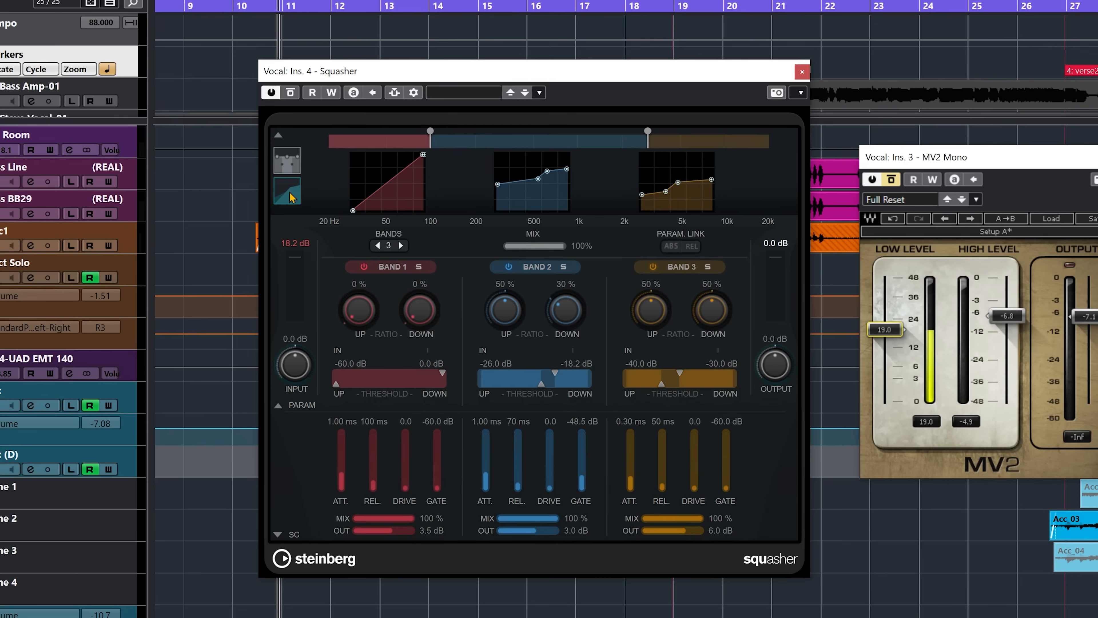
click(377, 245)
click(378, 245)
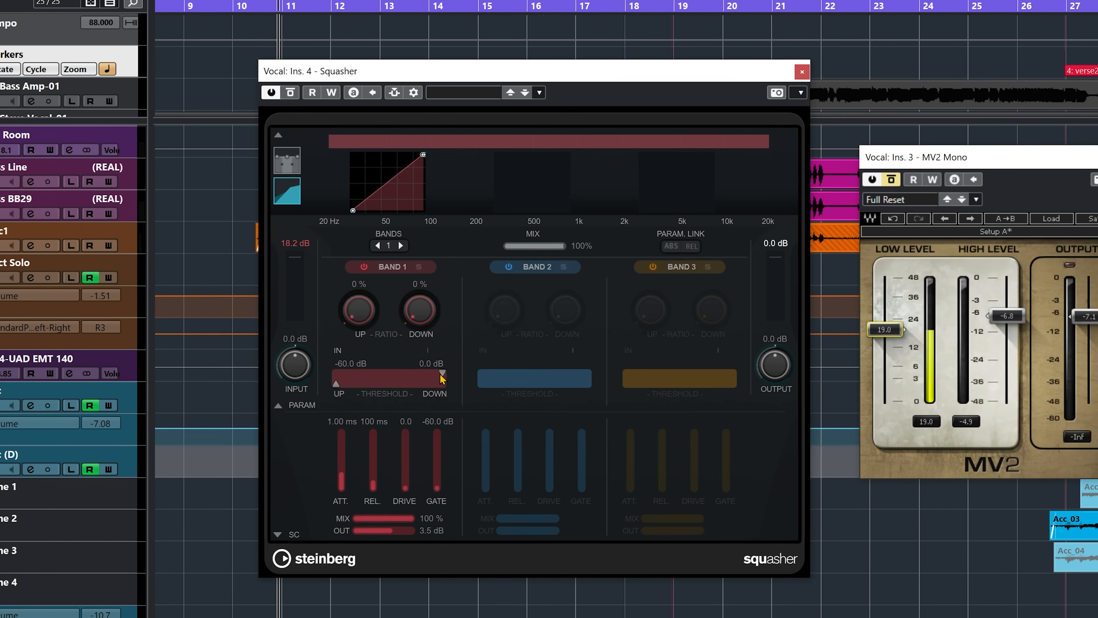
- Set band 1's downward threshold to -16.7 dB and its downward ratio to 32 %
drag(443, 375, 419, 370)
drag(418, 324, 413, 303)
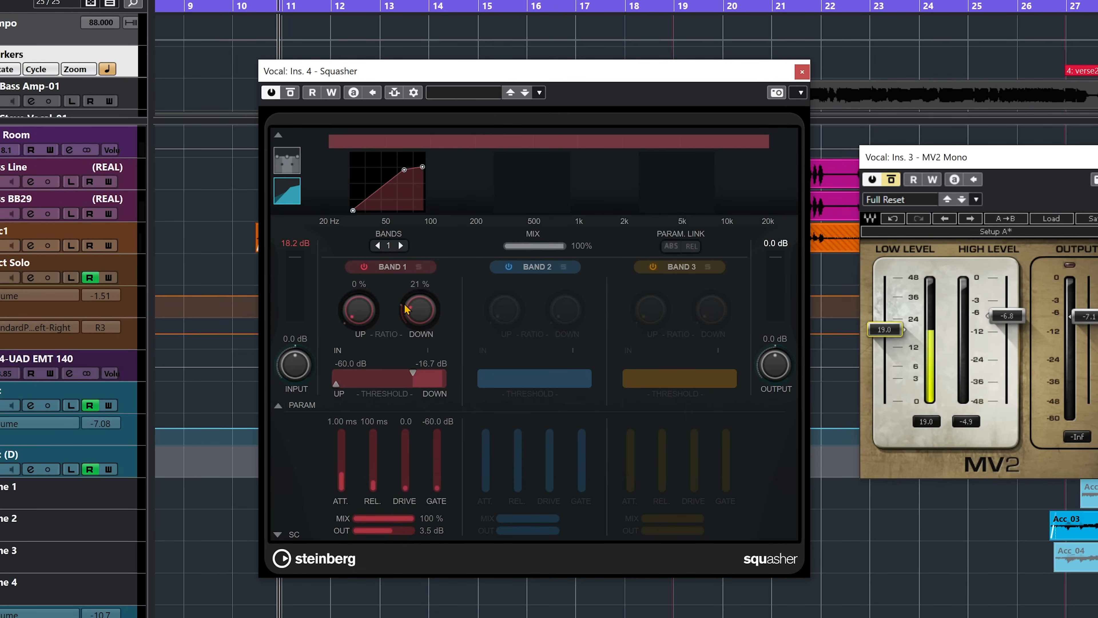
scroll(414, 318, down, 6)
scroll(413, 307, up, 7)
drag(414, 304, 461, 182)
drag(426, 313, 397, 395)
- Set band 1's upward ratio to 73 % and its upward threshold to -36.4 dB
drag(358, 320, 370, 277)
drag(336, 383, 377, 384)
mouse_move(367, 330)
mouse_down()
mouse_move(367, 296)
mouse_move(363, 320)
mouse_up()
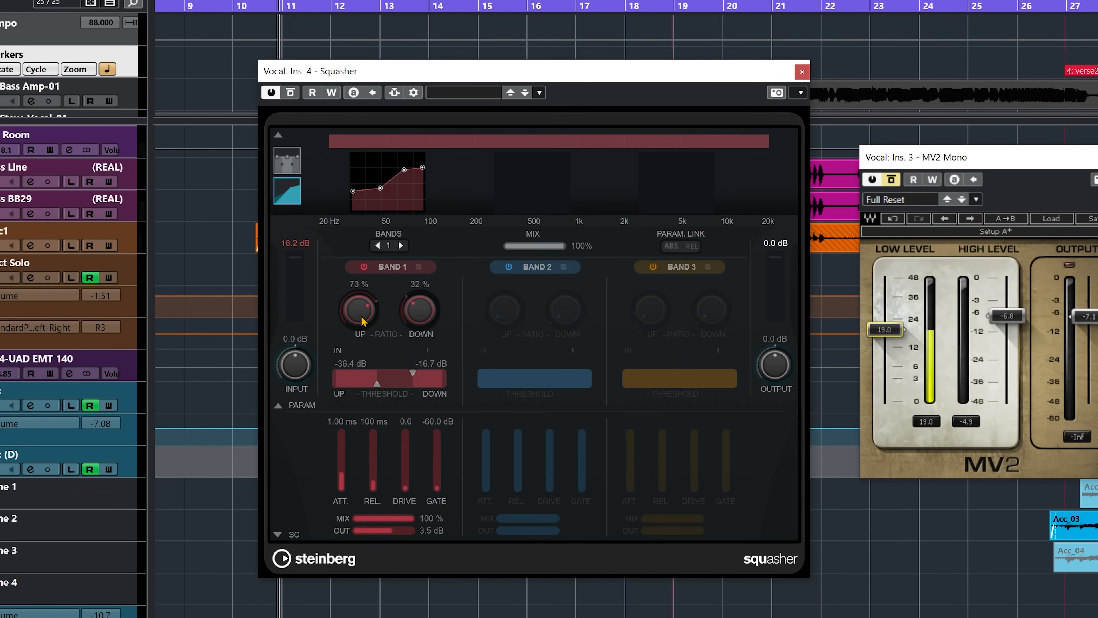
- Reset the upward threshold, then tune band 1 during playback to a -14.1 dB downward and a -35.1 dB upward threshold
drag(376, 390, 314, 383)
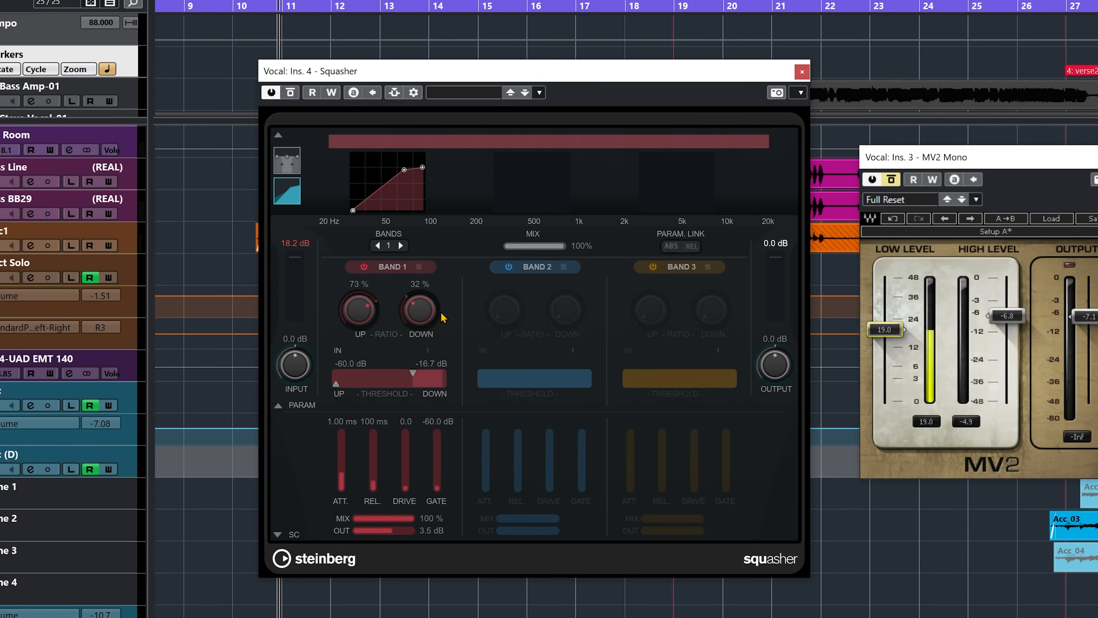
key(space)
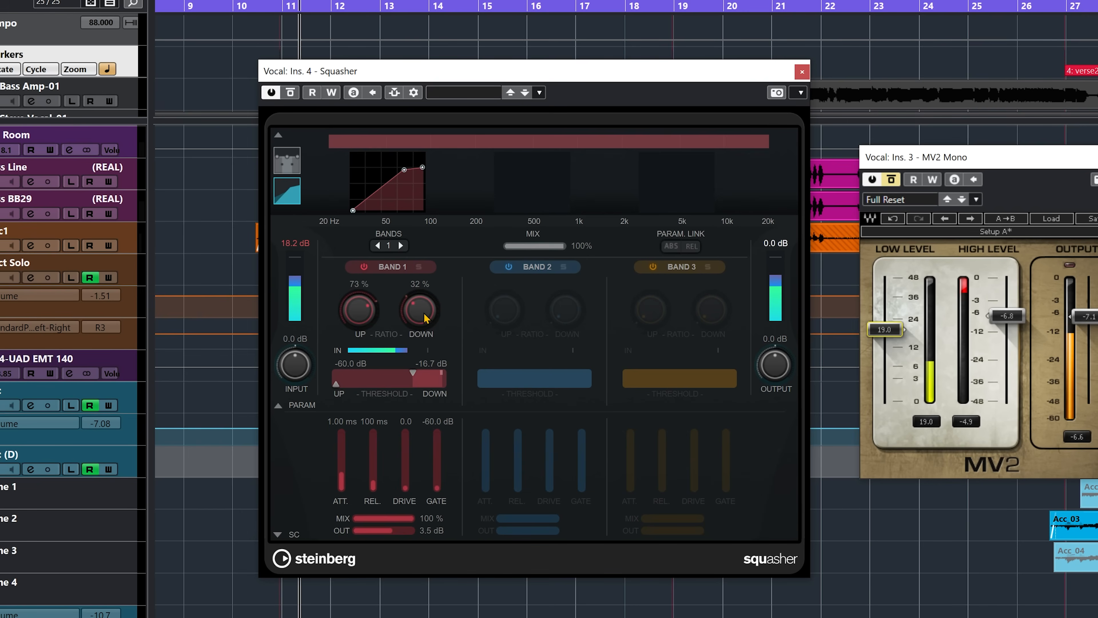
mouse_move(412, 373)
mouse_down()
mouse_move(397, 375)
mouse_move(418, 382)
mouse_up()
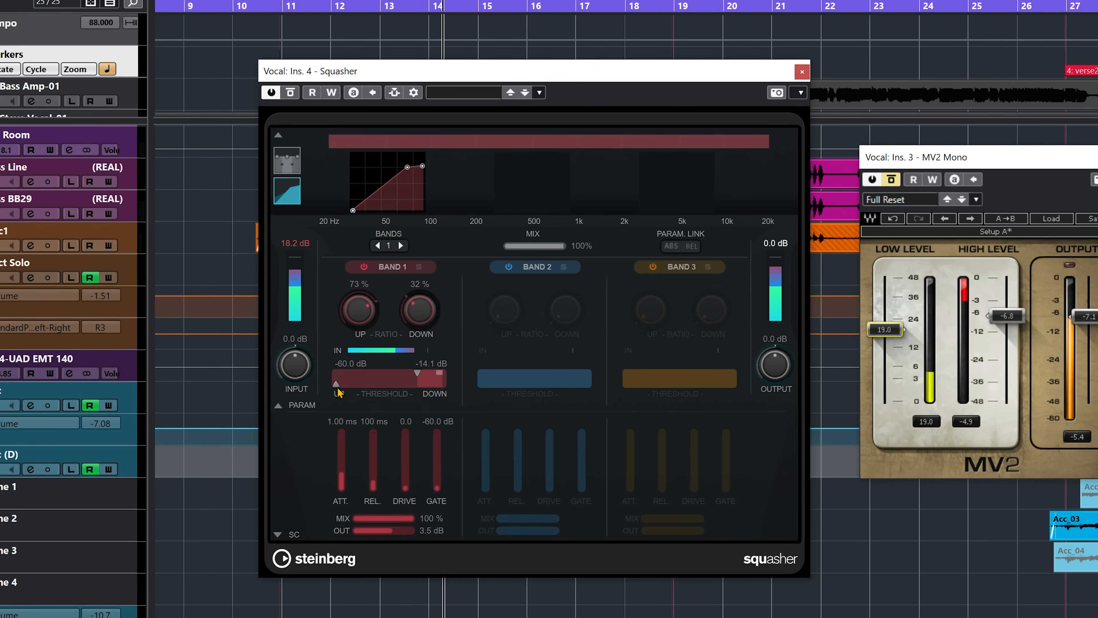
drag(337, 386, 413, 385)
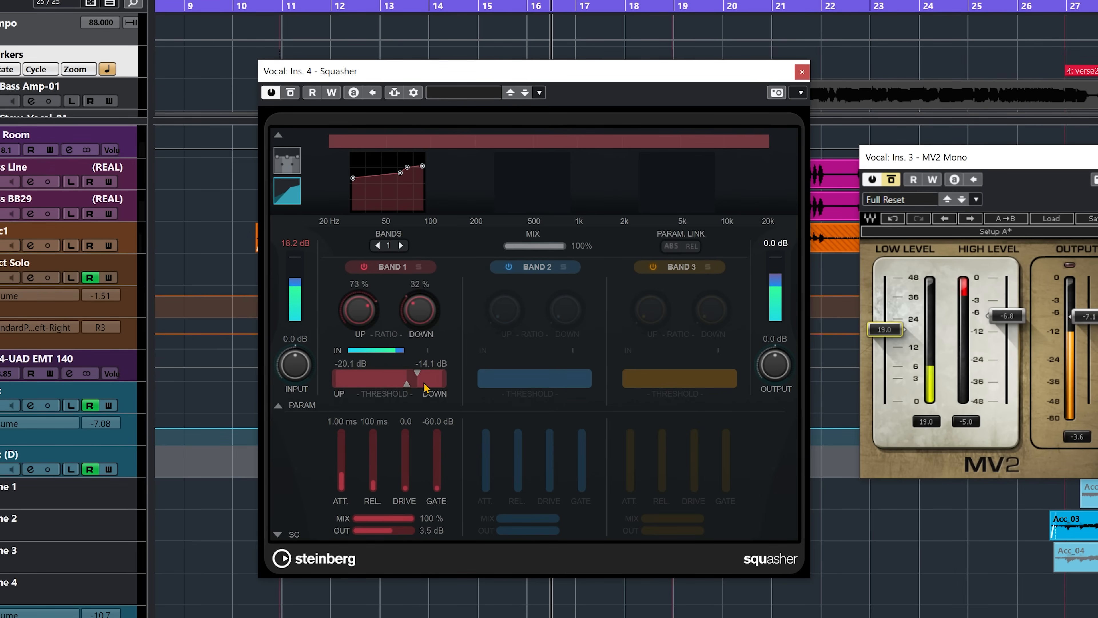
drag(407, 385, 378, 385)
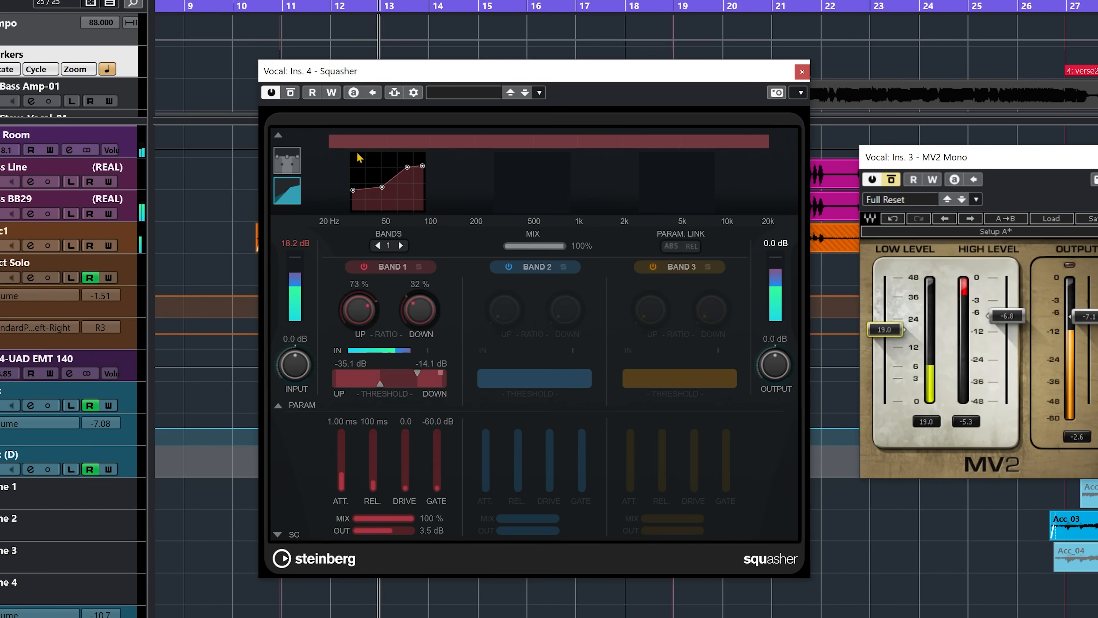
- Compare against bypassed Squasher while lowering band 1's output to 2.8 dB, then re-enable the plug-in and stop playback
click(290, 93)
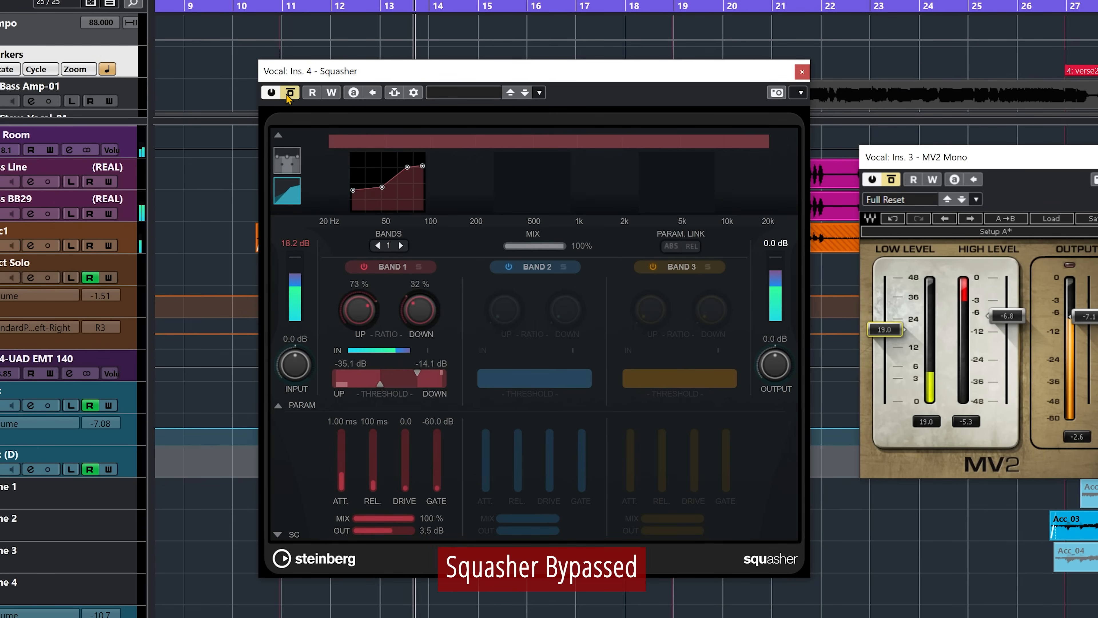
scroll(378, 533, down, 2)
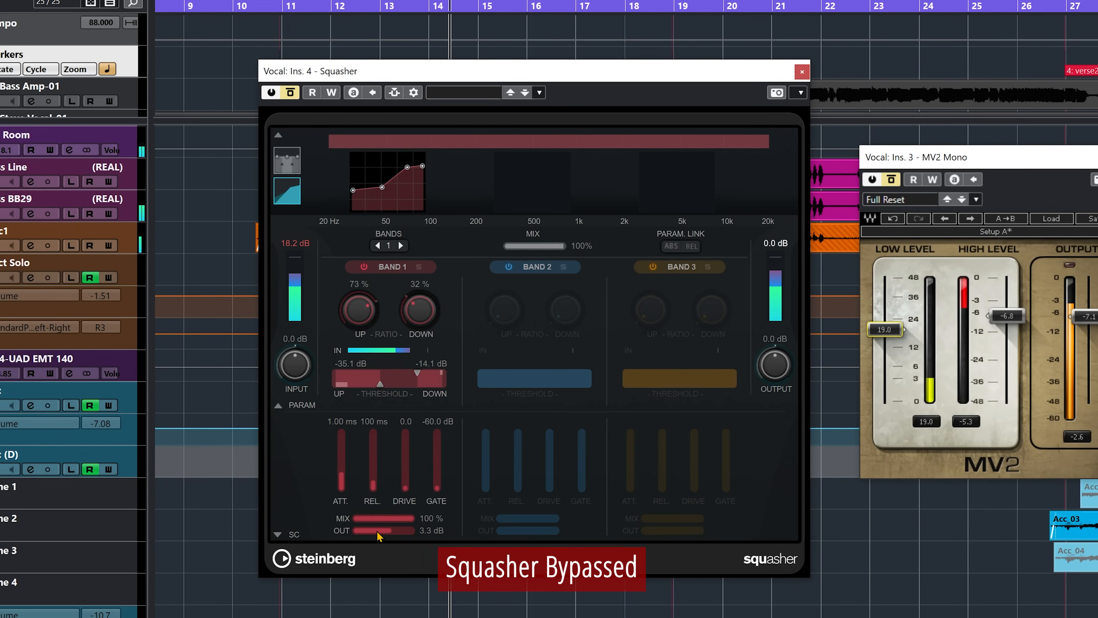
scroll(378, 533, down, 5)
click(290, 93)
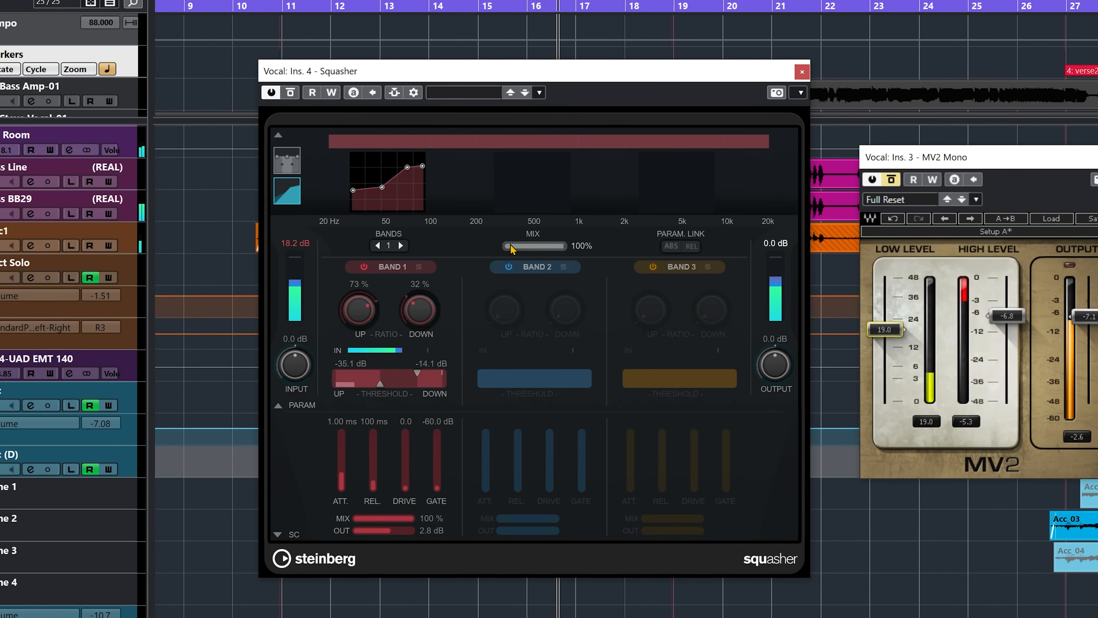
key(space)
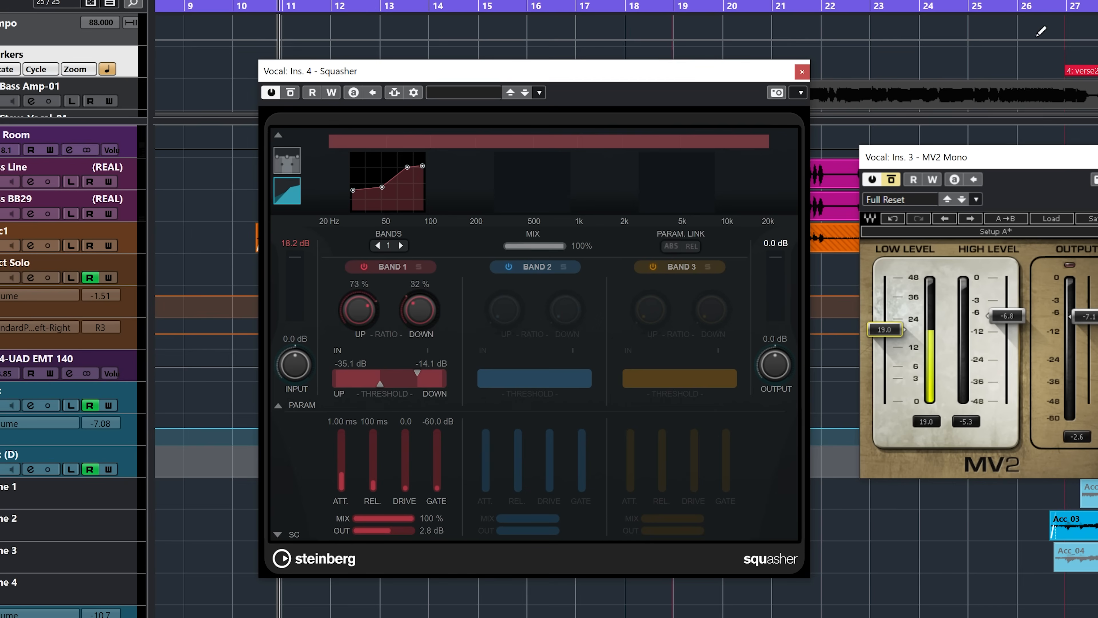
- Play the vocal through Squasher around the start of verse 2 near bar 27 to examine its quiet passages
drag(1039, 5, 1039, 35)
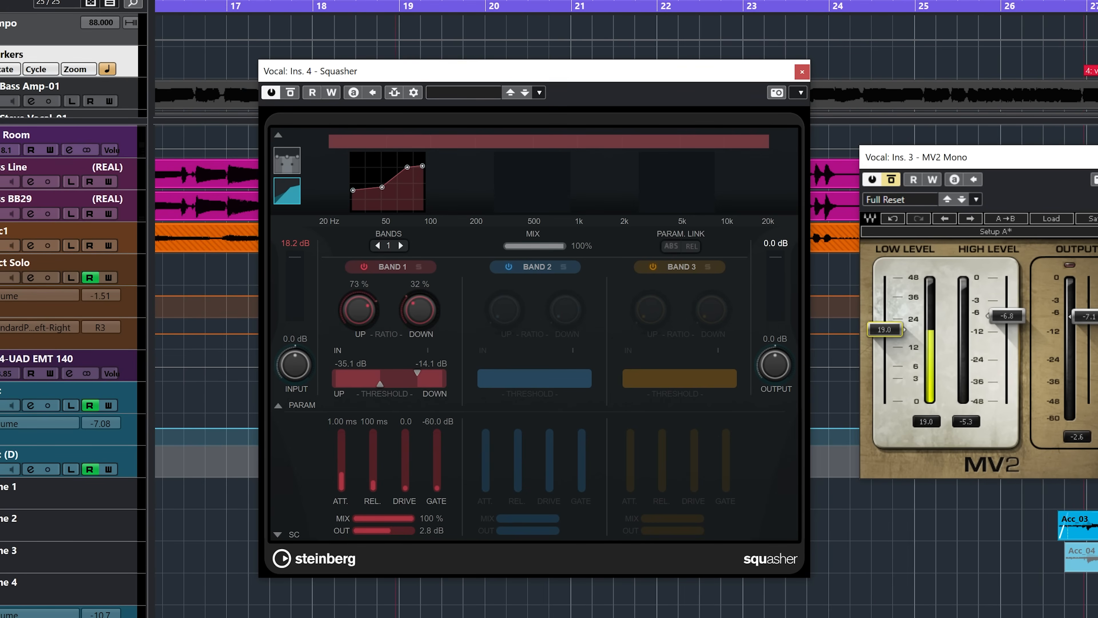
scroll(1013, 489, right, 5)
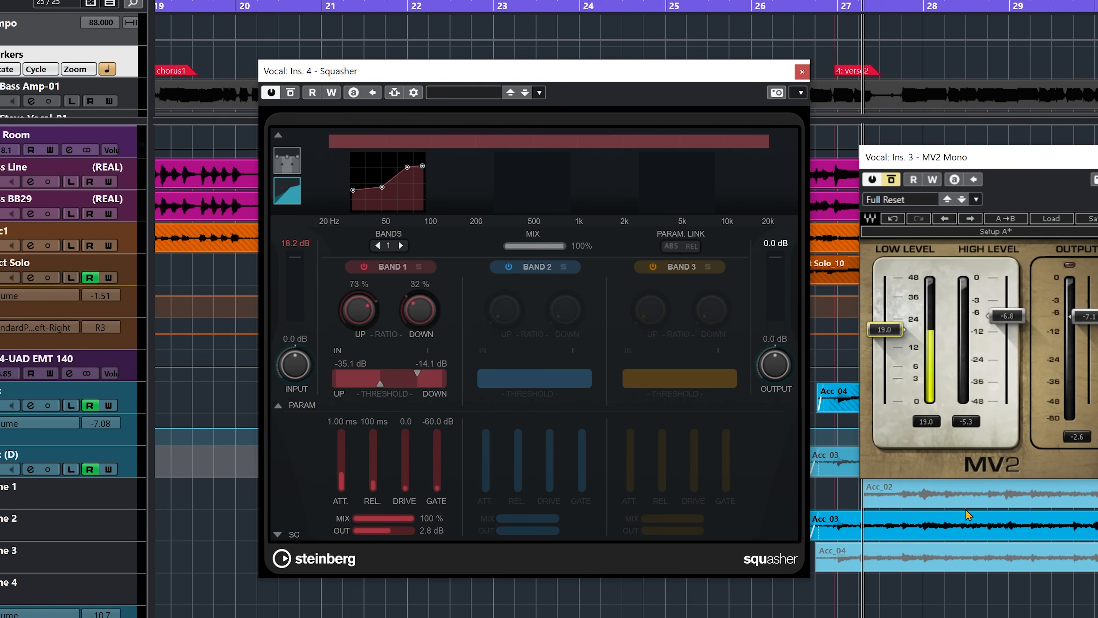
key(space)
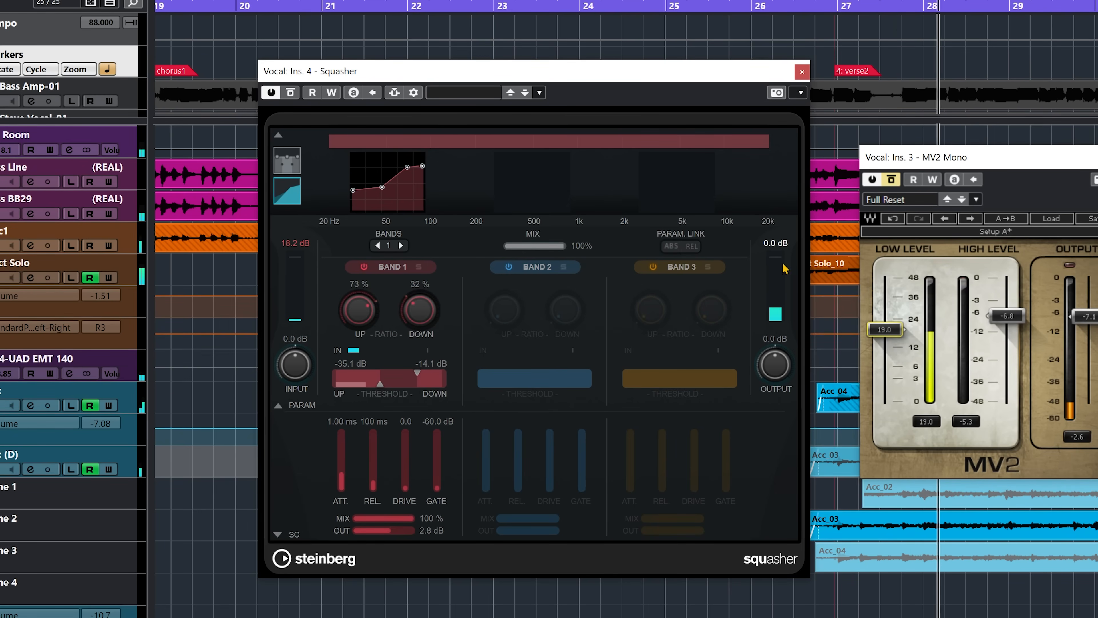
click(776, 5)
drag(776, 5, 802, 5)
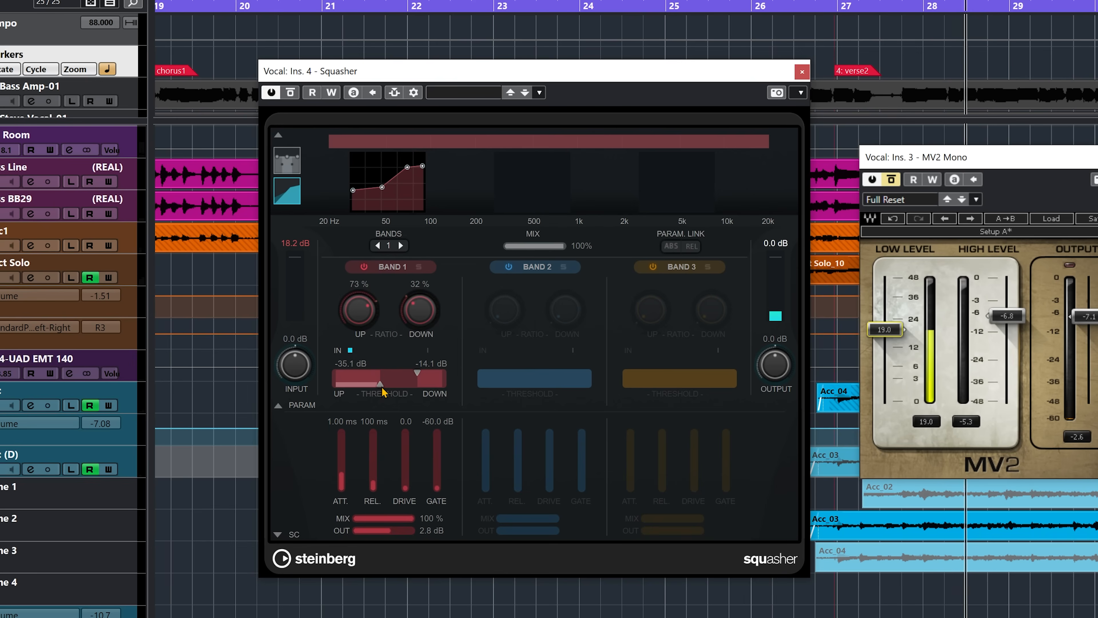
key(space)
key(space)
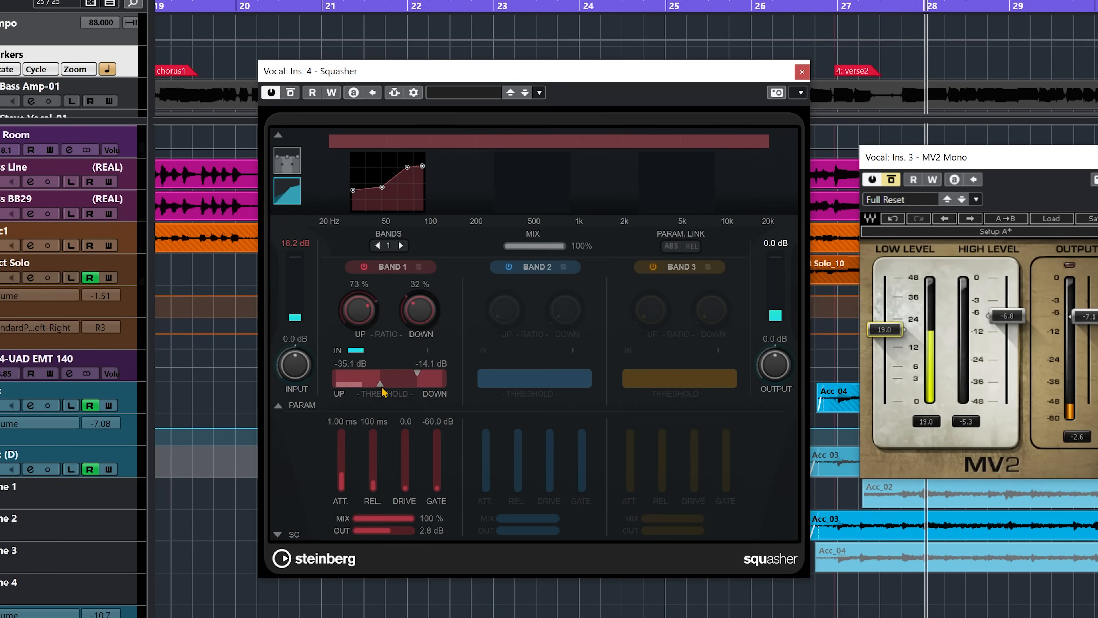
key(space)
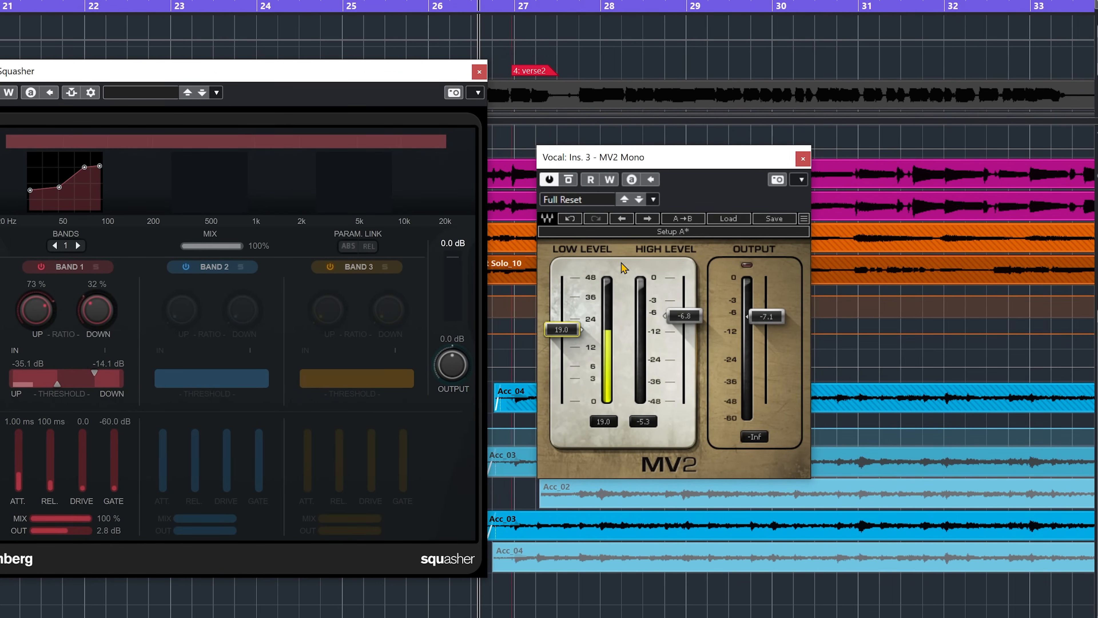
- Play the same verse 2 passage repeatedly through MV2, then through Squasher, to compare how they treat quiet material
key(space)
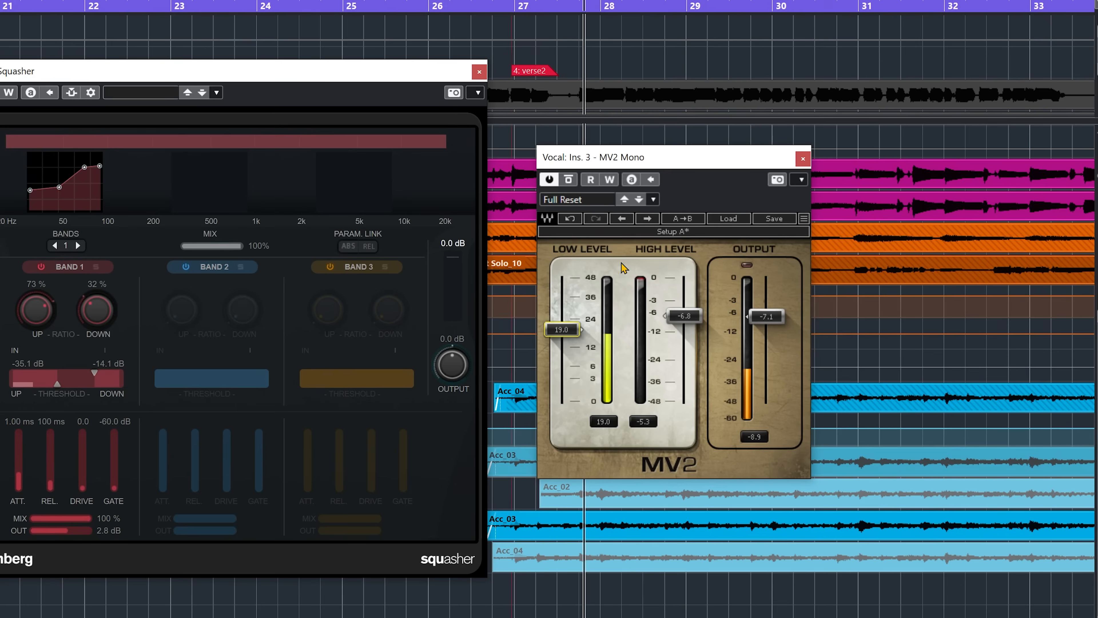
key(space)
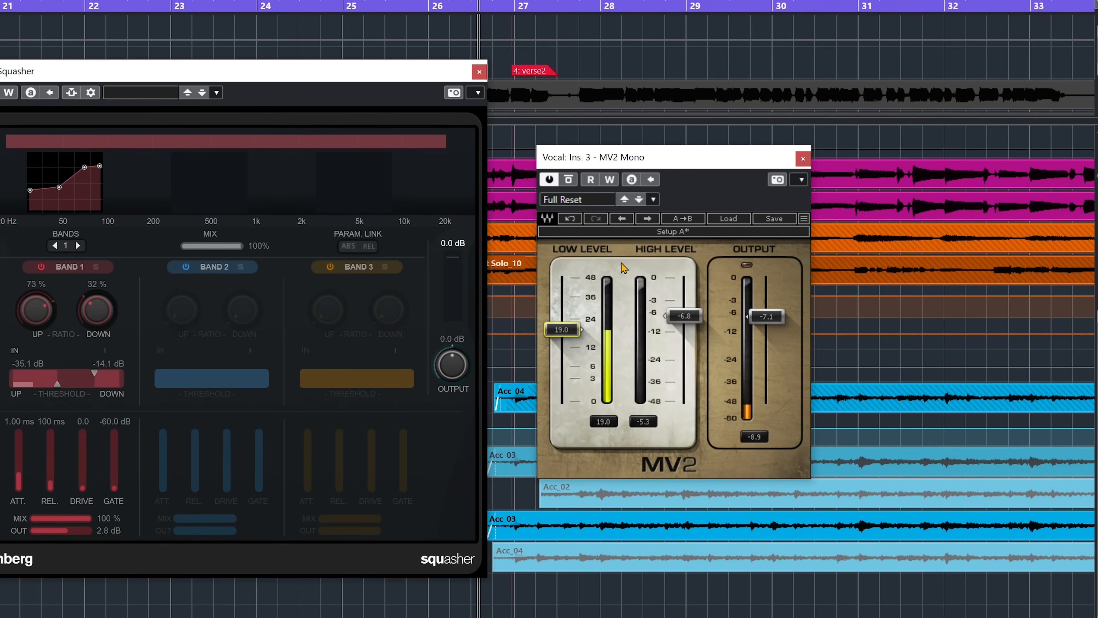
key(space)
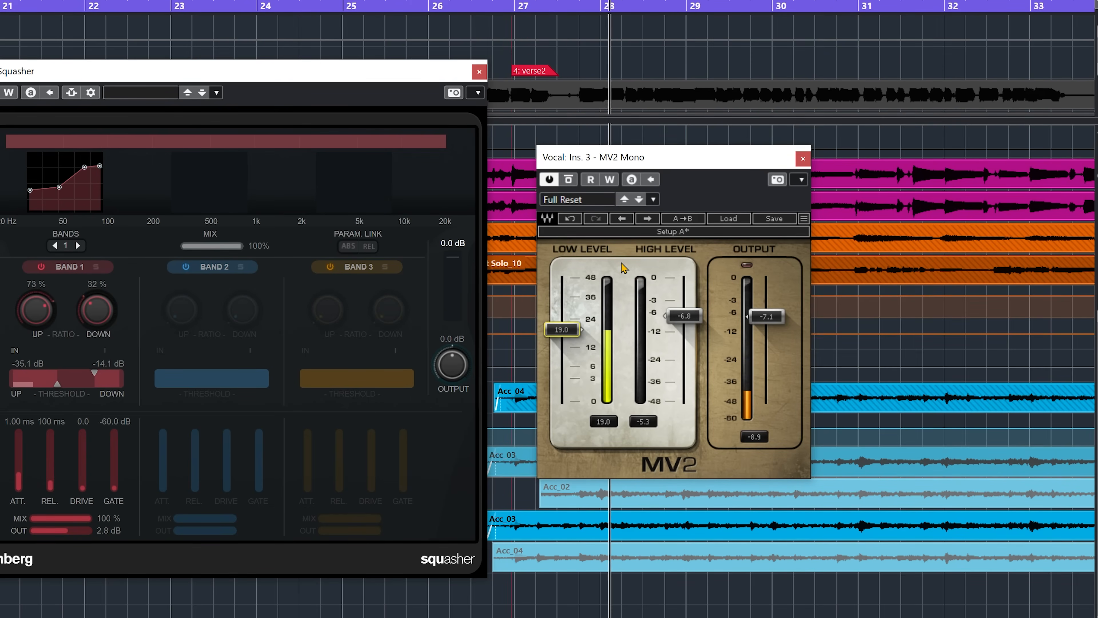
key(space)
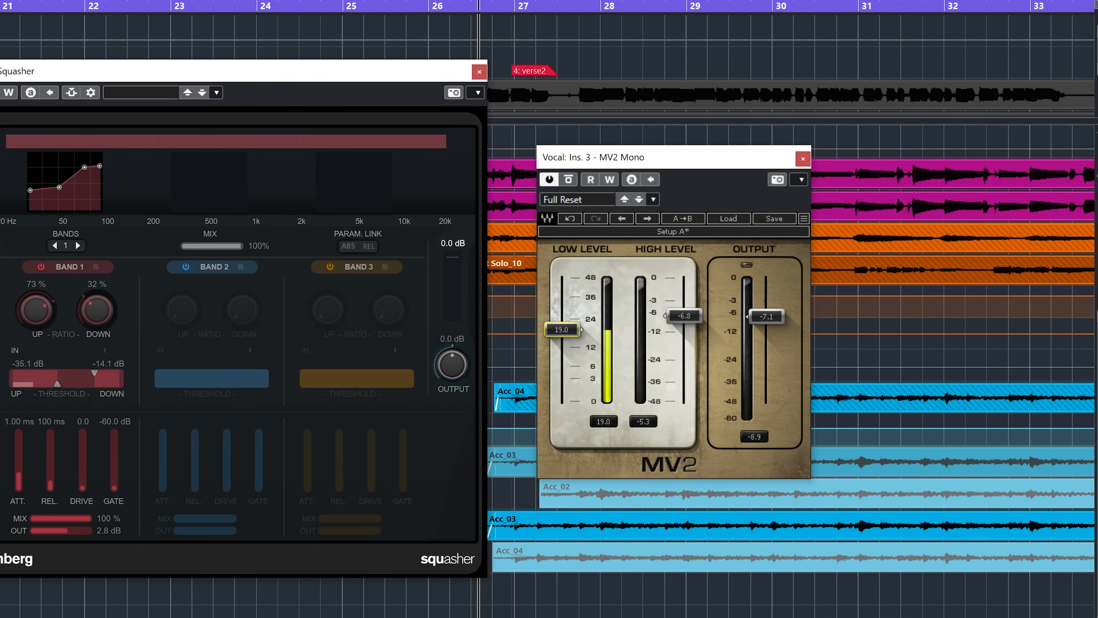
key(space)
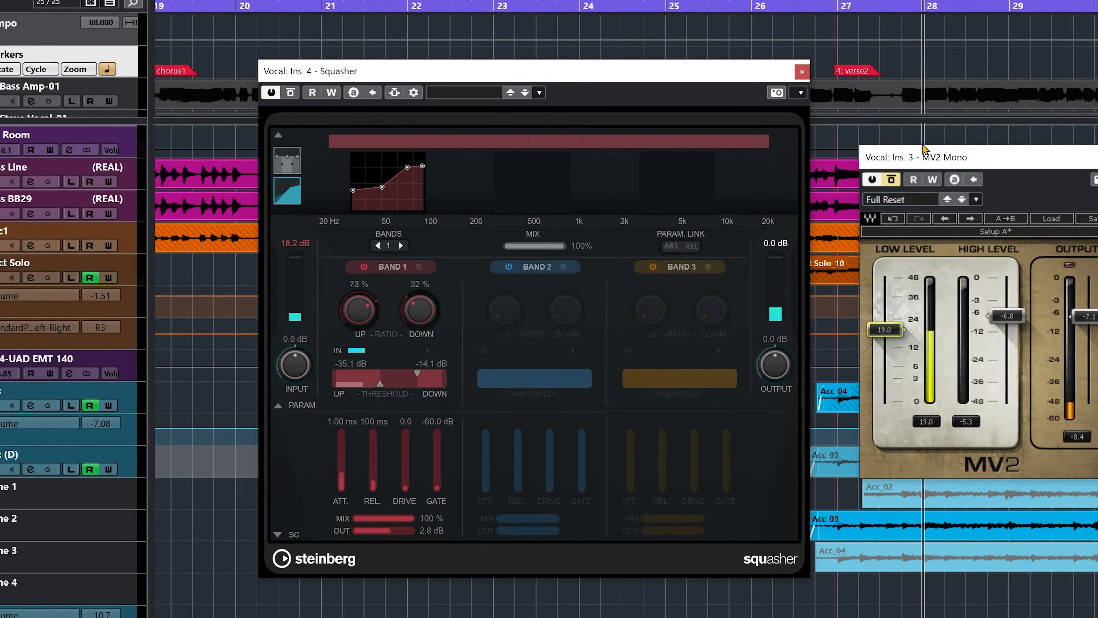
key(space)
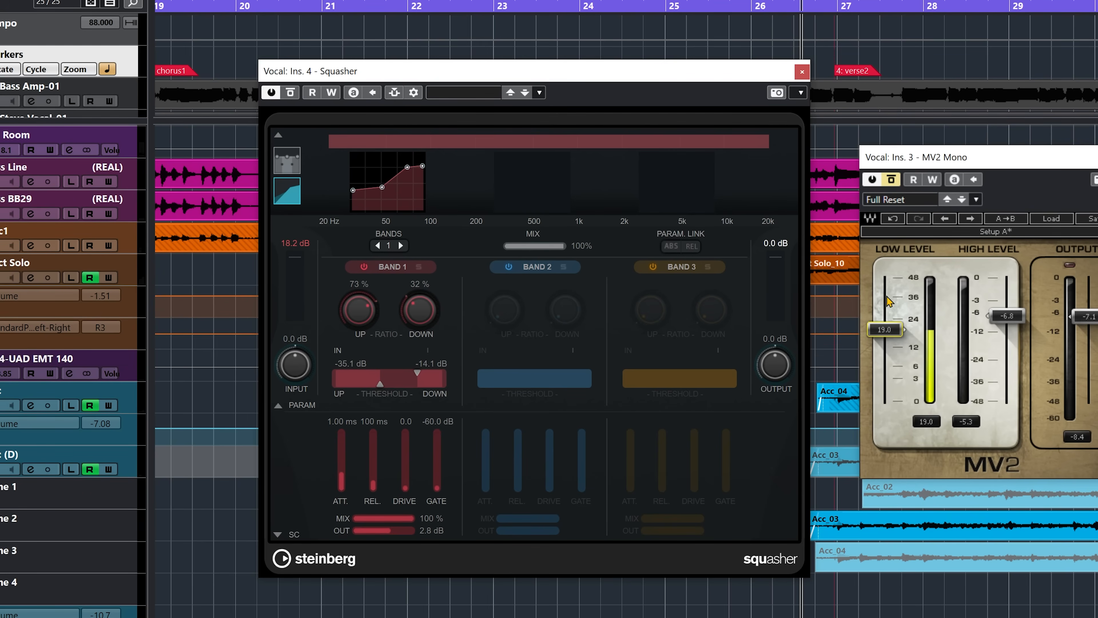
- Raise band 1's gate to -38.6 dB while playing into verse 2, then stop playback
key(space)
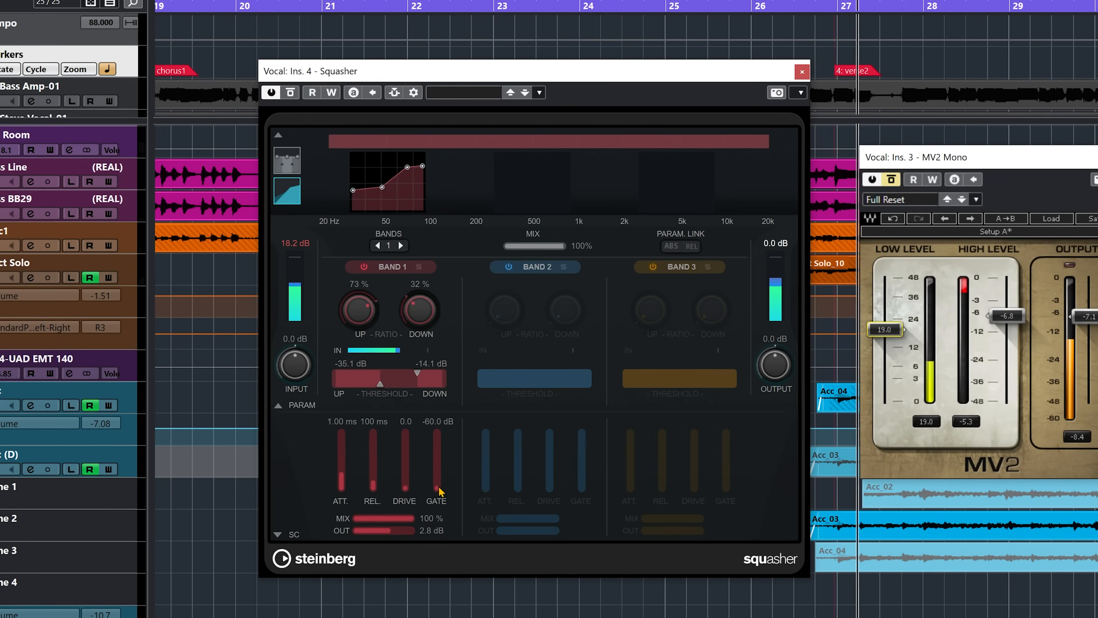
drag(438, 493, 438, 472)
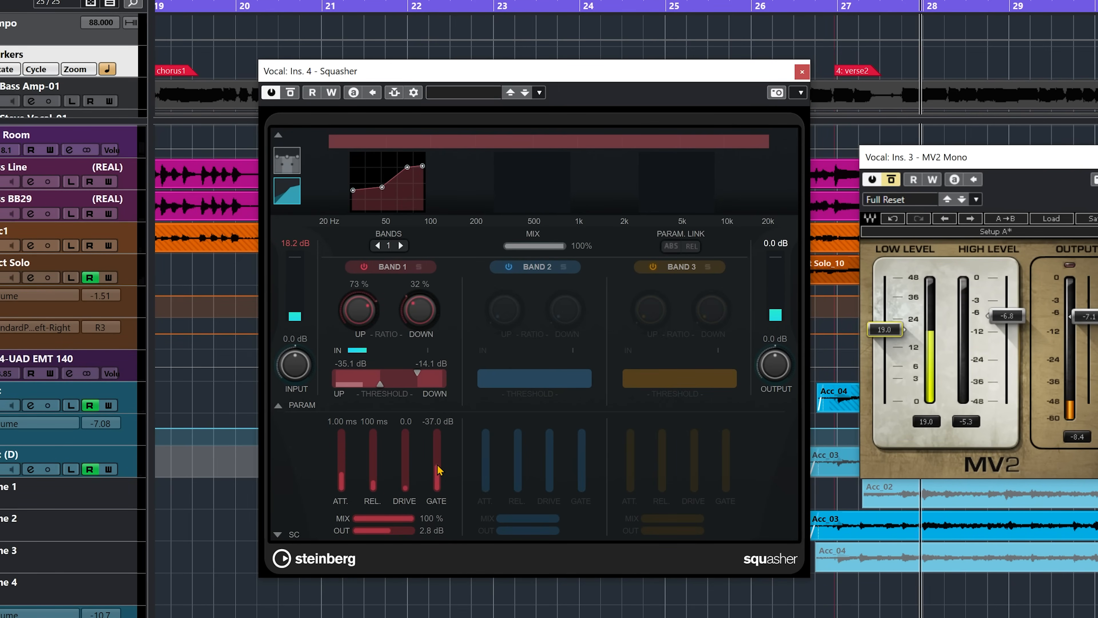
key(space)
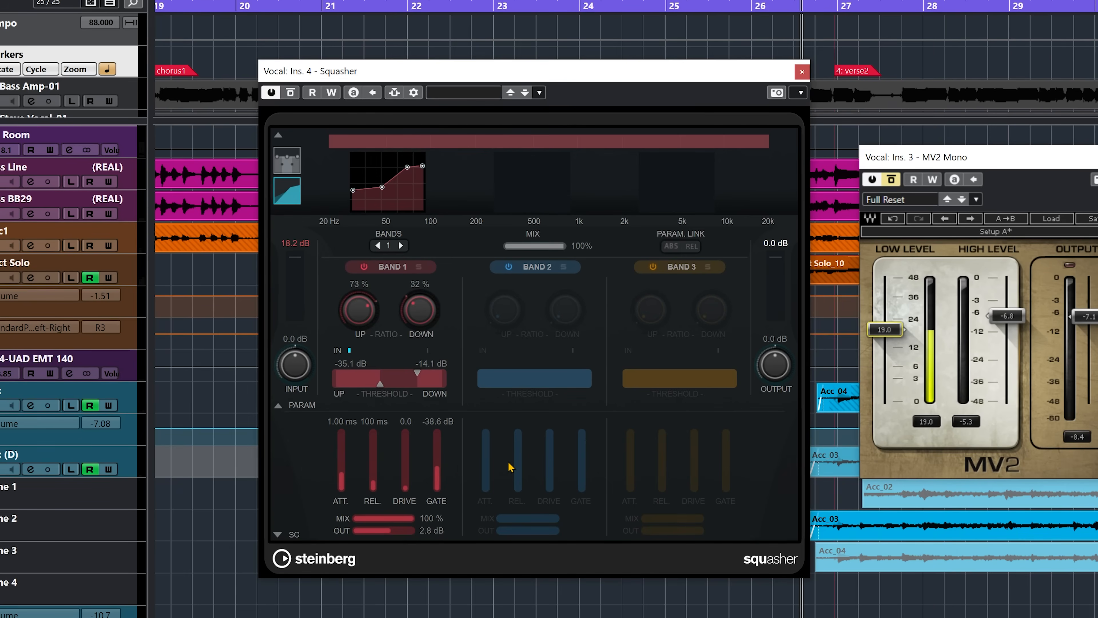
- Play the gated vocal into verse 2 through Squasher, stop playback, and fine-tune band 1's gate to -39.3 dB
key(space)
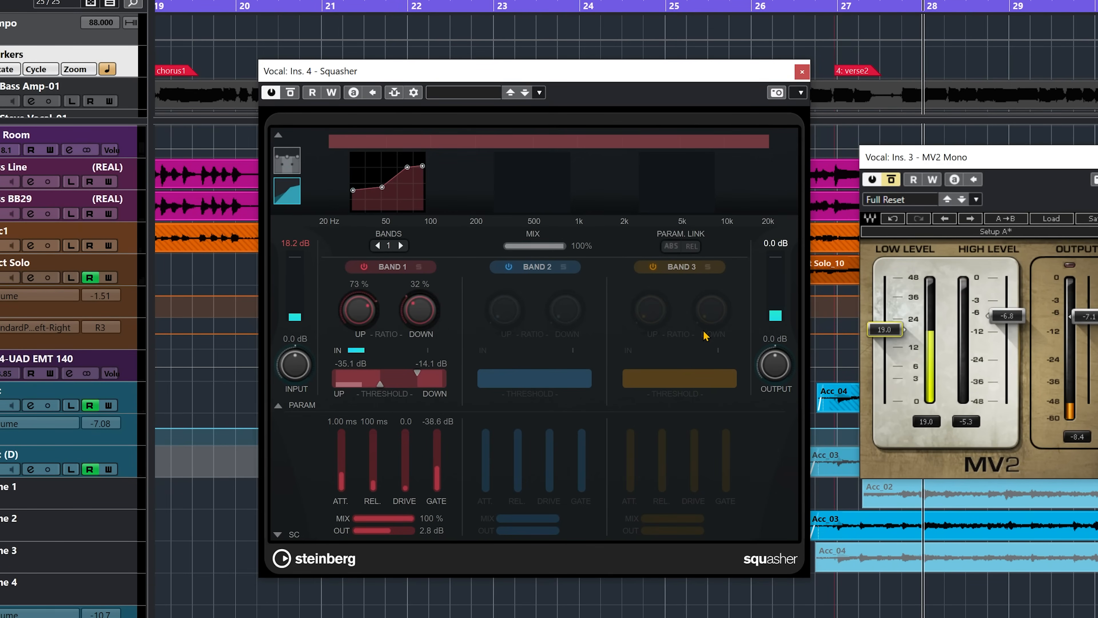
key(space)
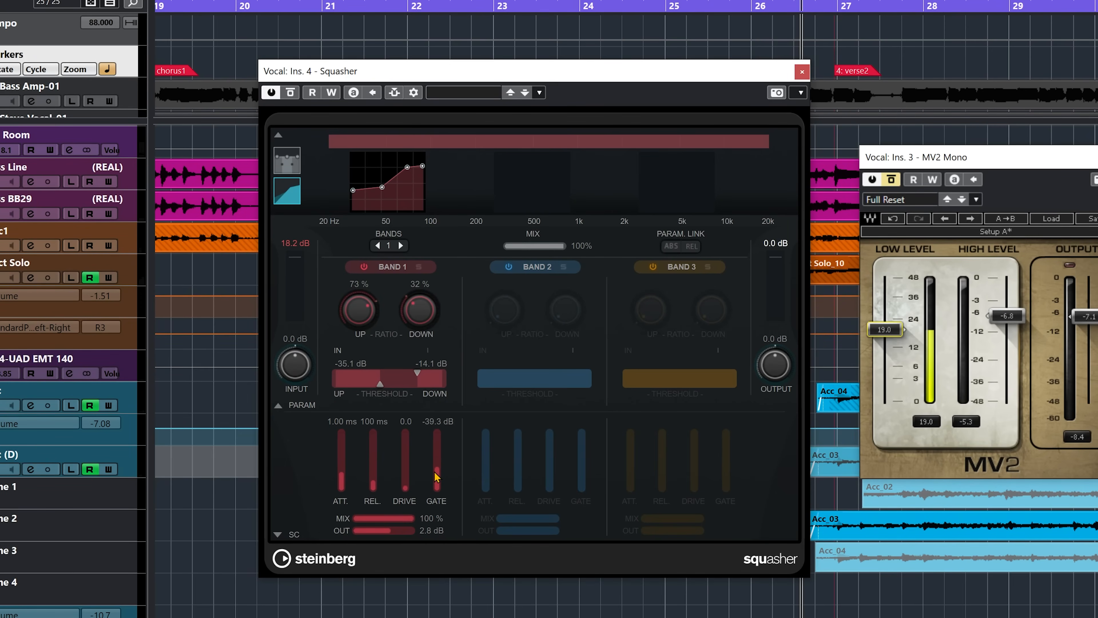
- Play the full mix from verse 1 and set band 1's up threshold to -32.6 dB and down threshold to -15.4 dB
scroll(351, 599, down, 3)
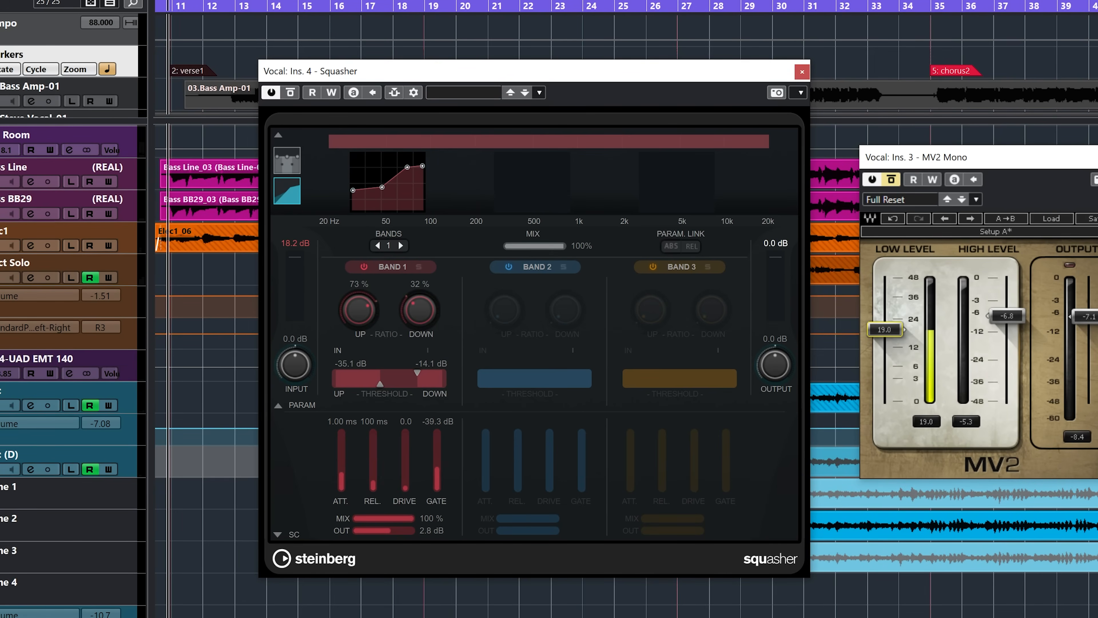
key(space)
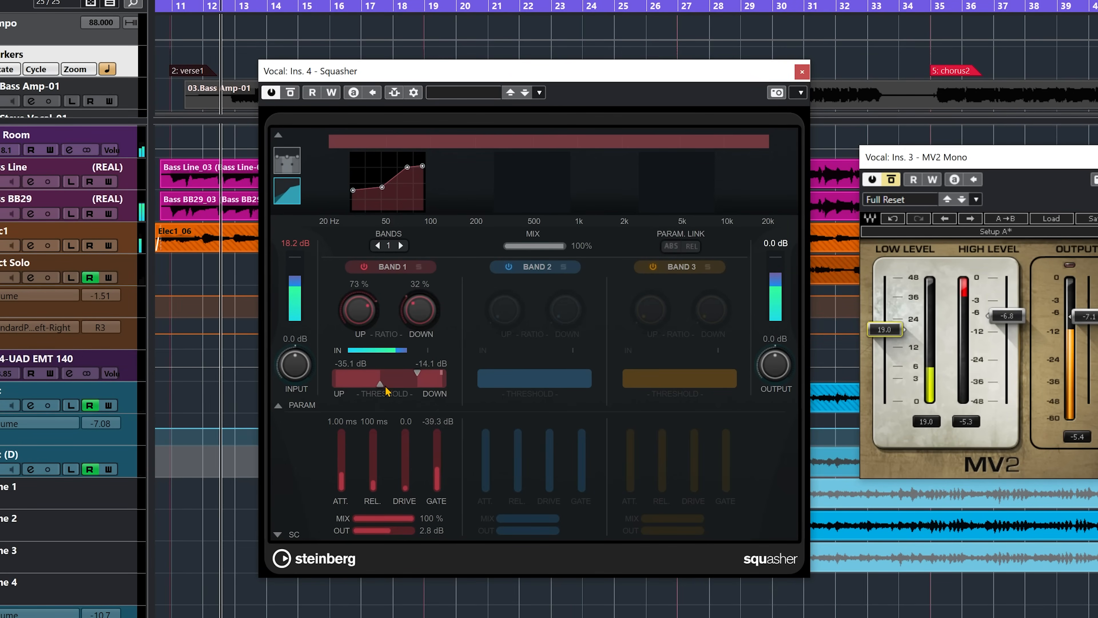
drag(382, 384, 386, 385)
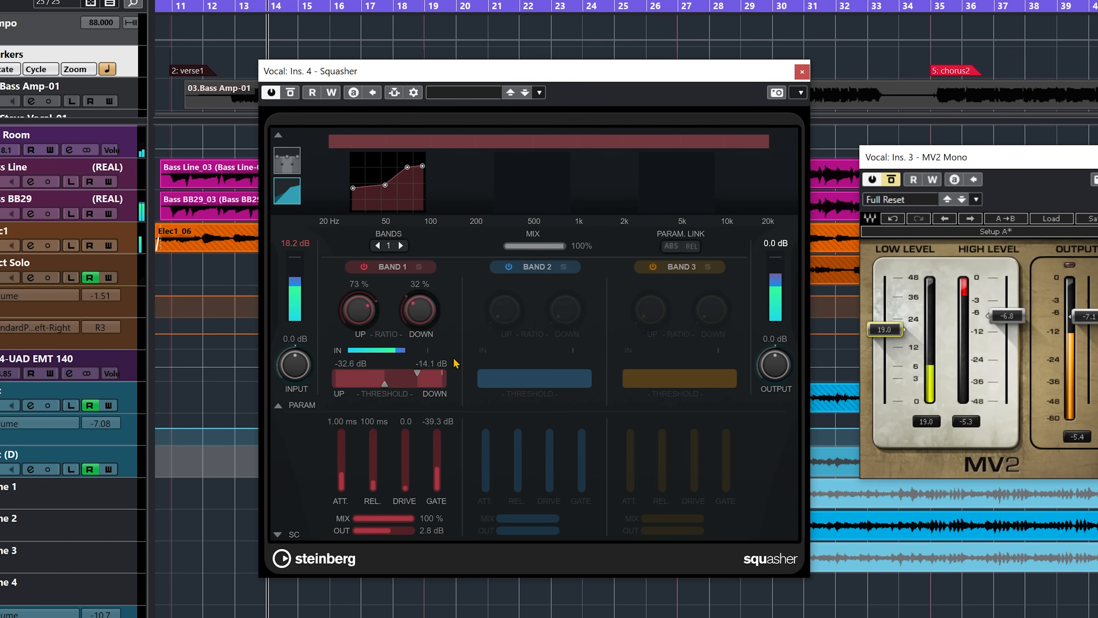
drag(417, 373, 415, 371)
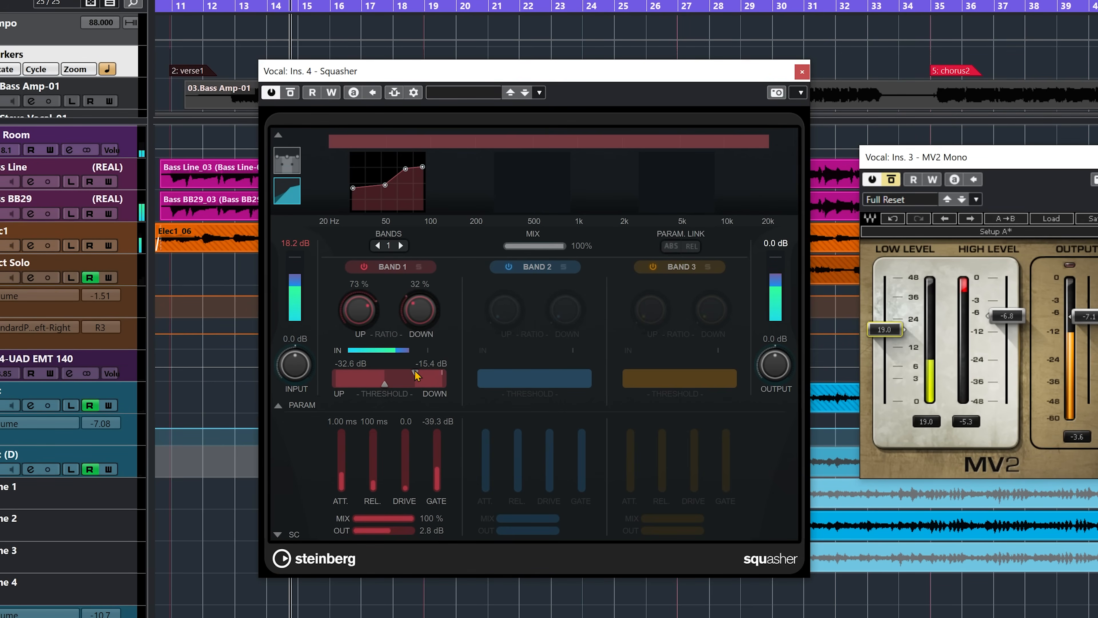
- Compare the vocal against bypassed Squasher in the mix while trimming band 1's output to 2.5 dB
click(291, 92)
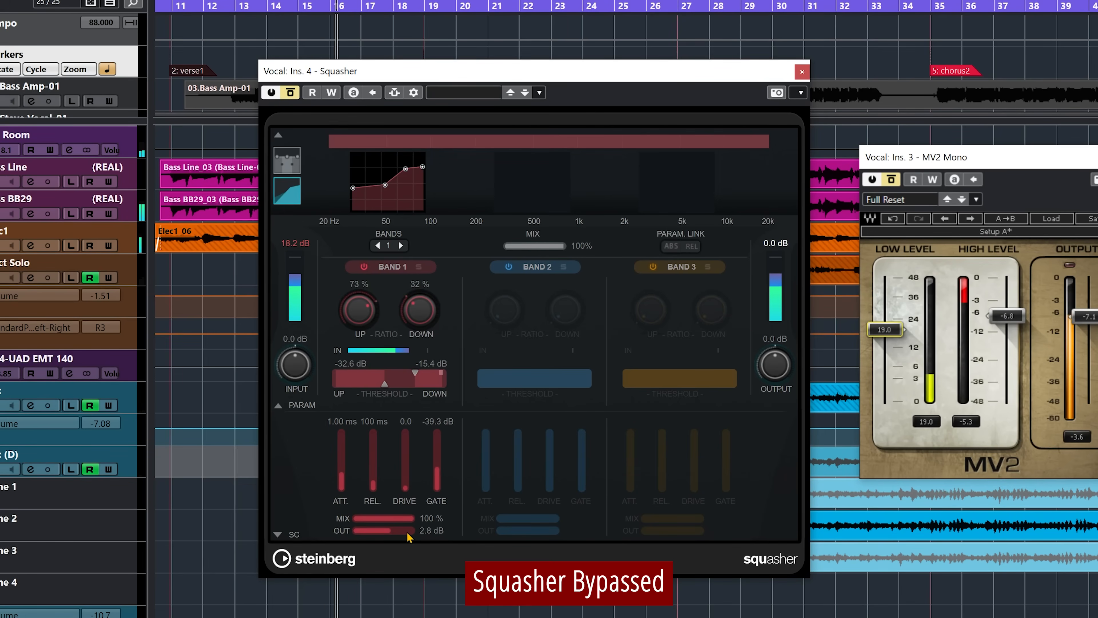
click(300, 97)
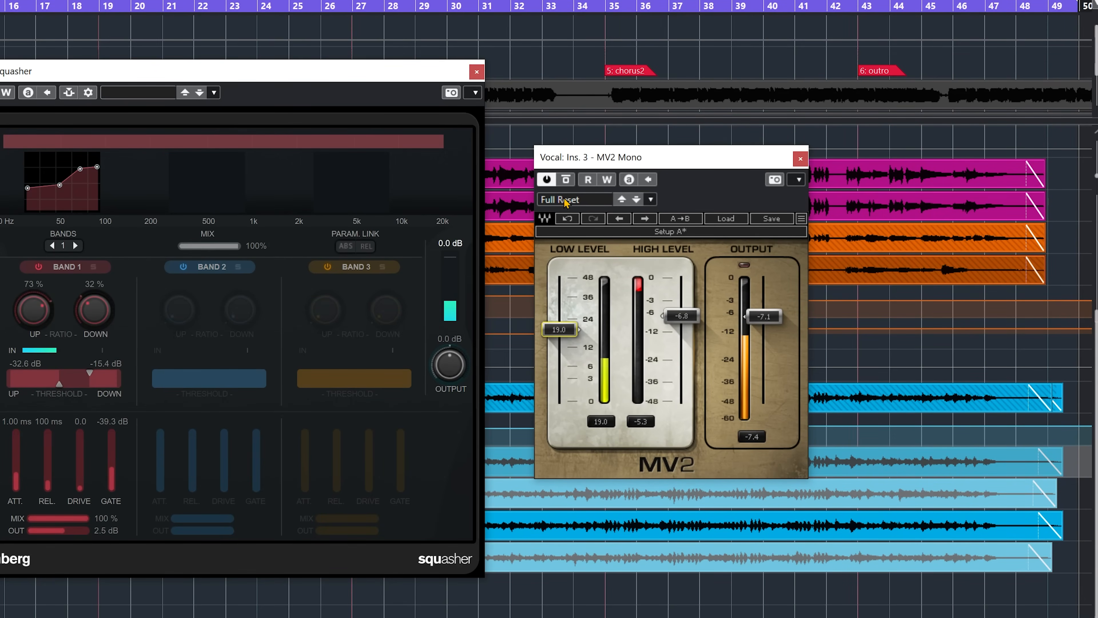
- Compare the vocal in the full mix with MV2 active and with MV2 bypassed
click(566, 184)
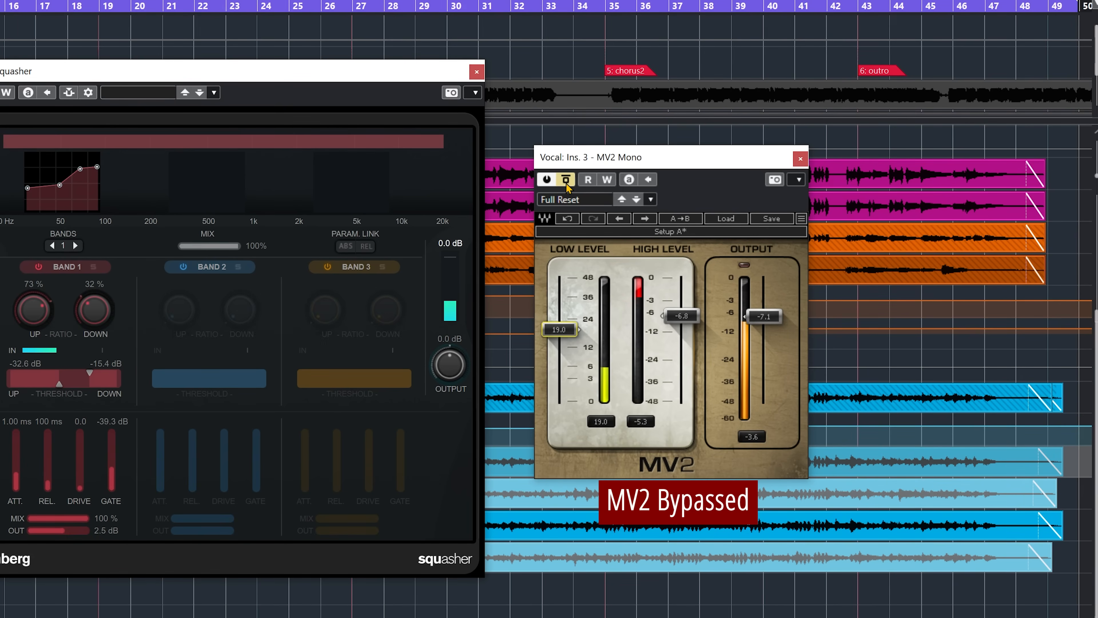
click(566, 185)
click(566, 185)
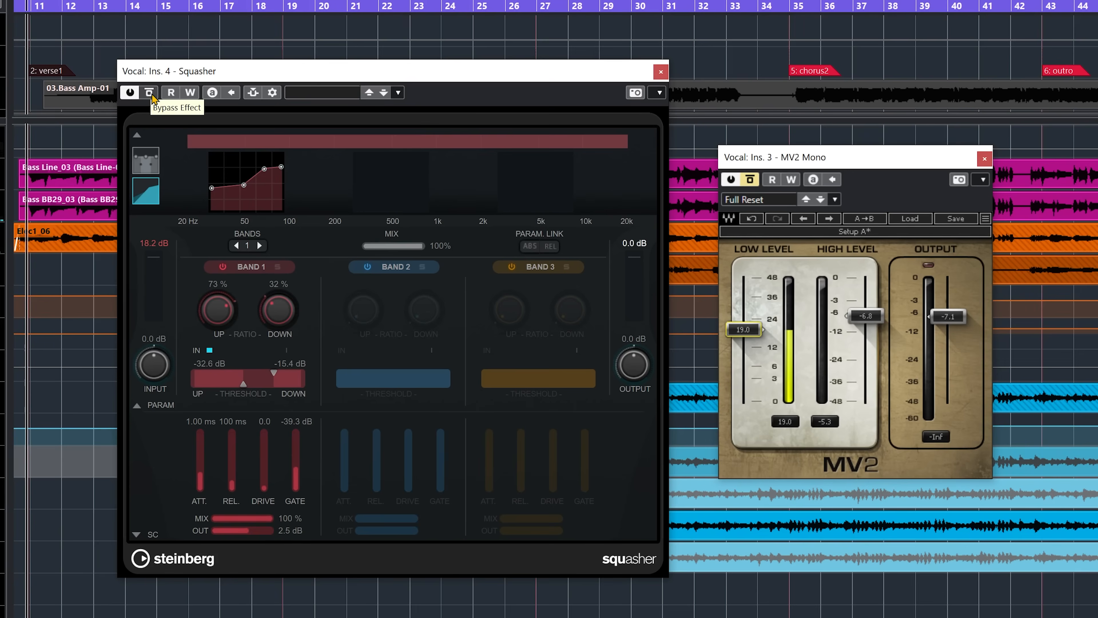
- Alternate between Squasher and MV2 on the vocal from the start of verse 1 to compare them in the mix
click(149, 92)
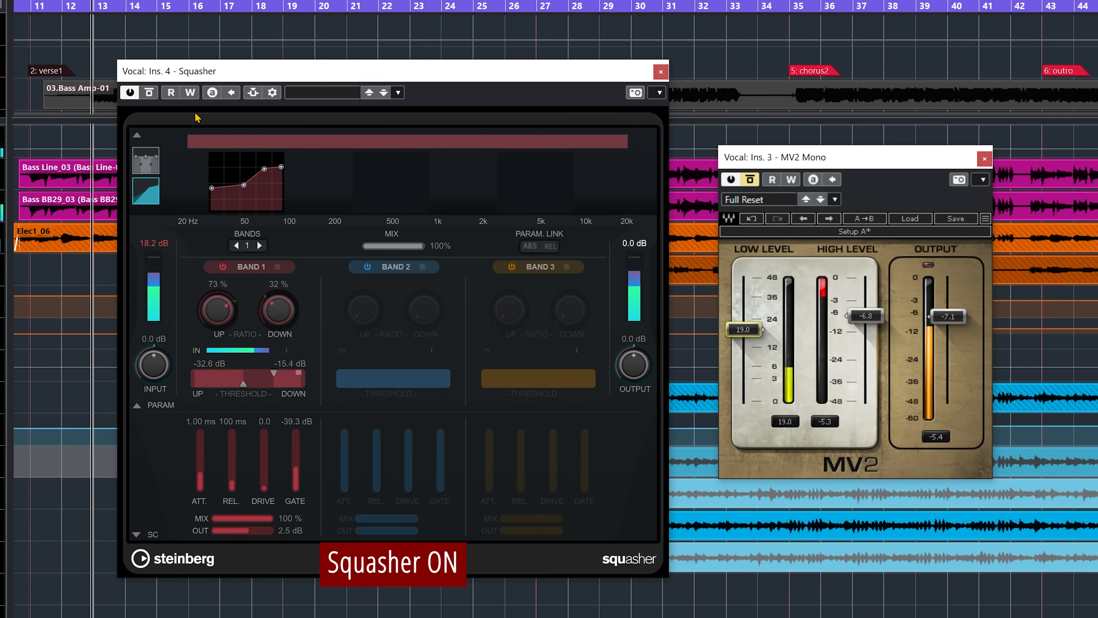
click(149, 92)
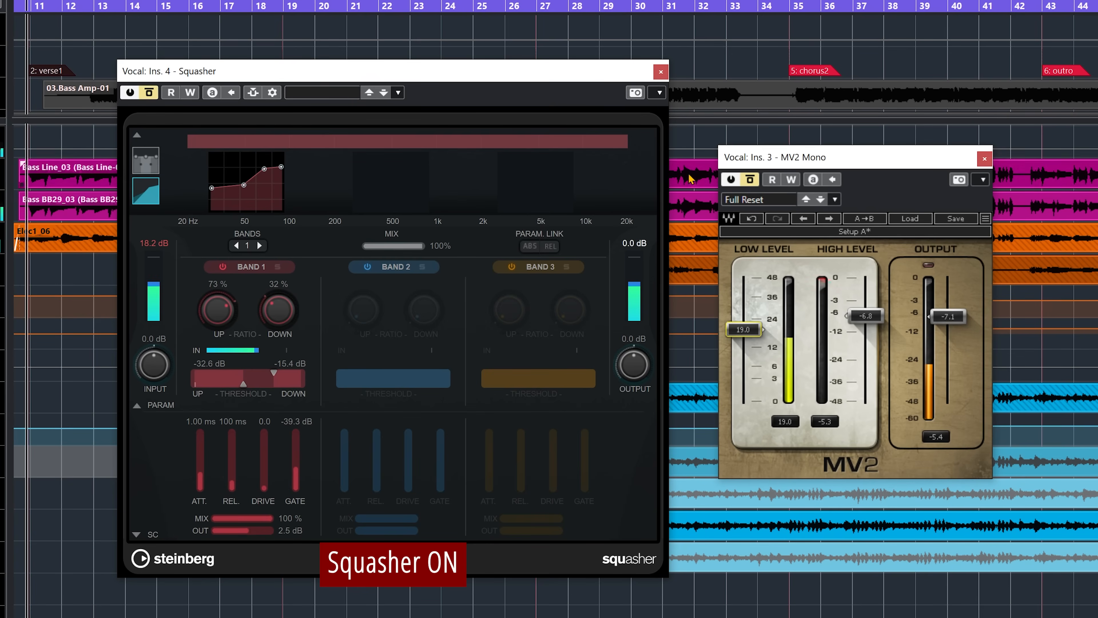
click(750, 179)
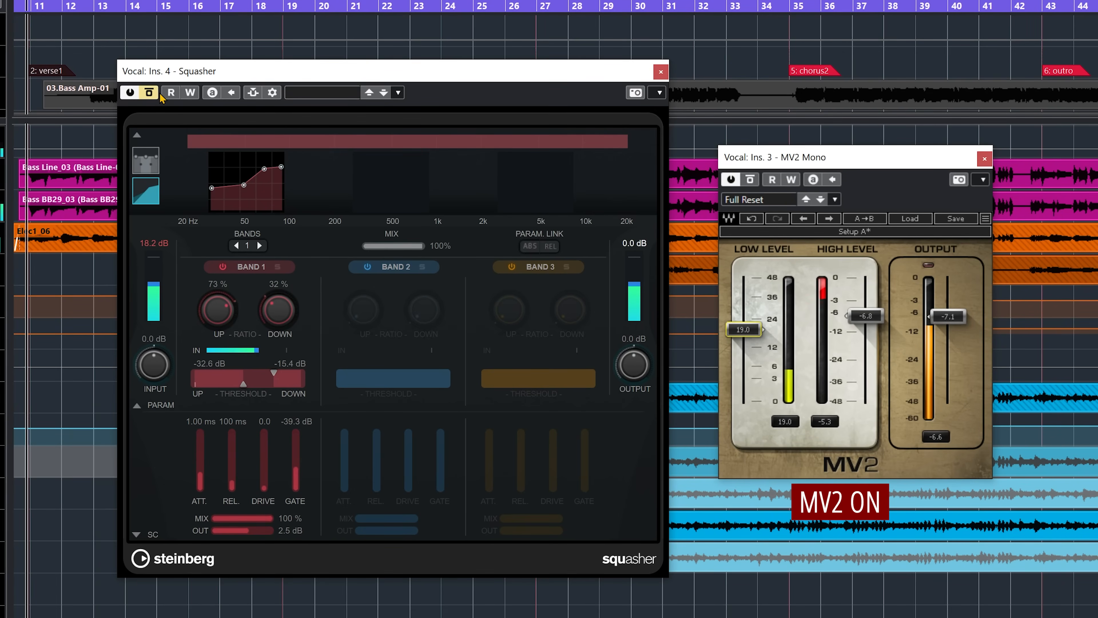
click(750, 179)
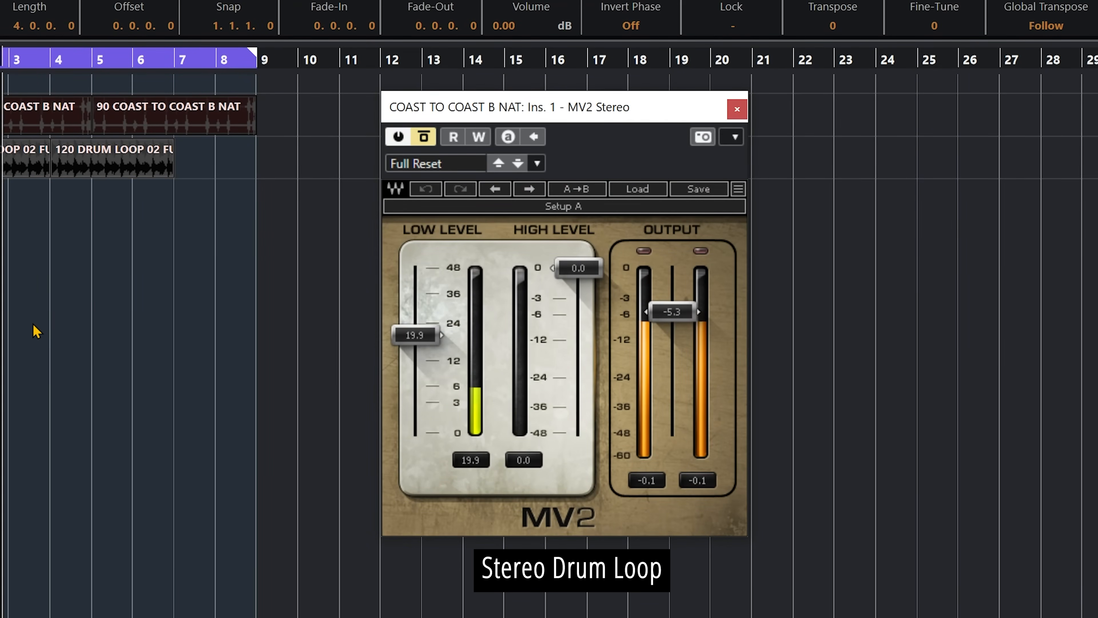
- Enable MV2 on the COAST TO COAST B NAT drum loop, drop its Low Level to 0, and raise it to 17.4 during playback
key(space)
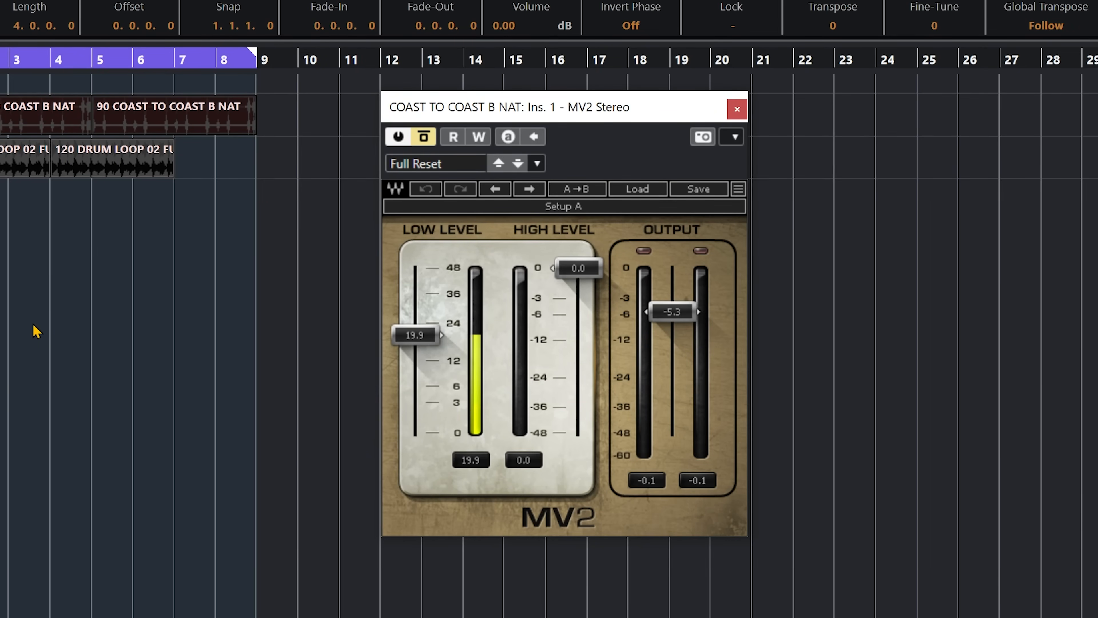
click(428, 139)
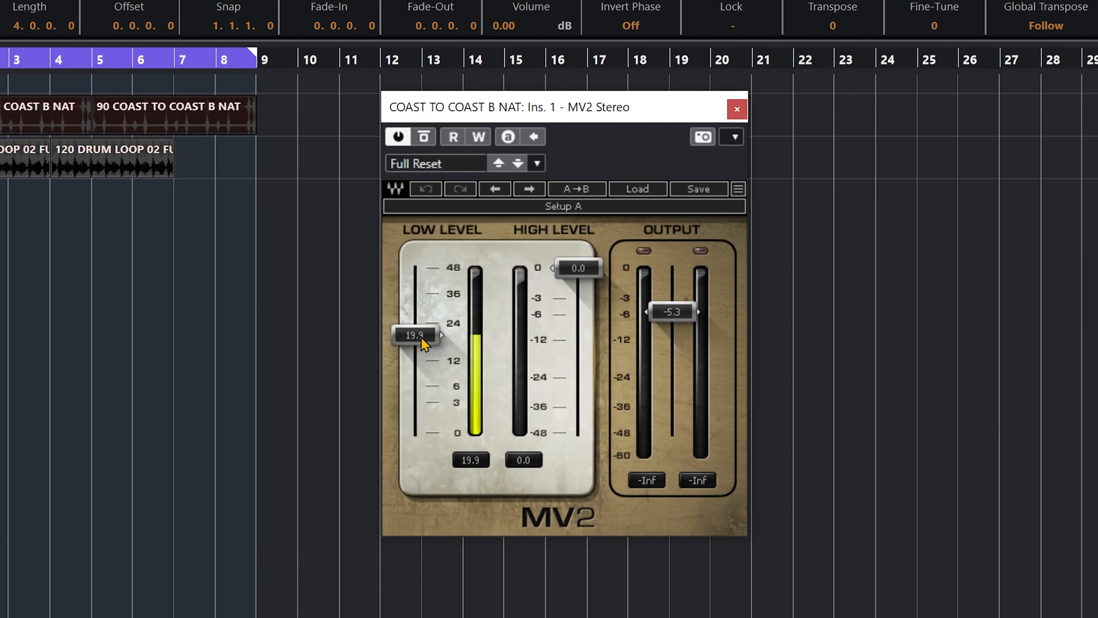
drag(421, 341, 415, 433)
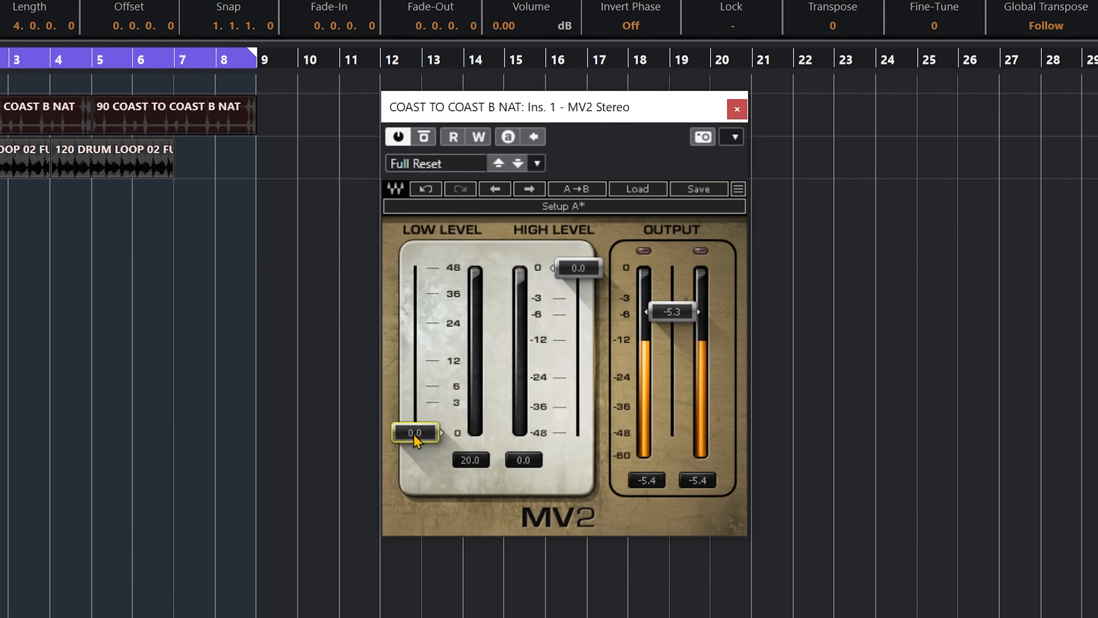
drag(420, 438, 415, 342)
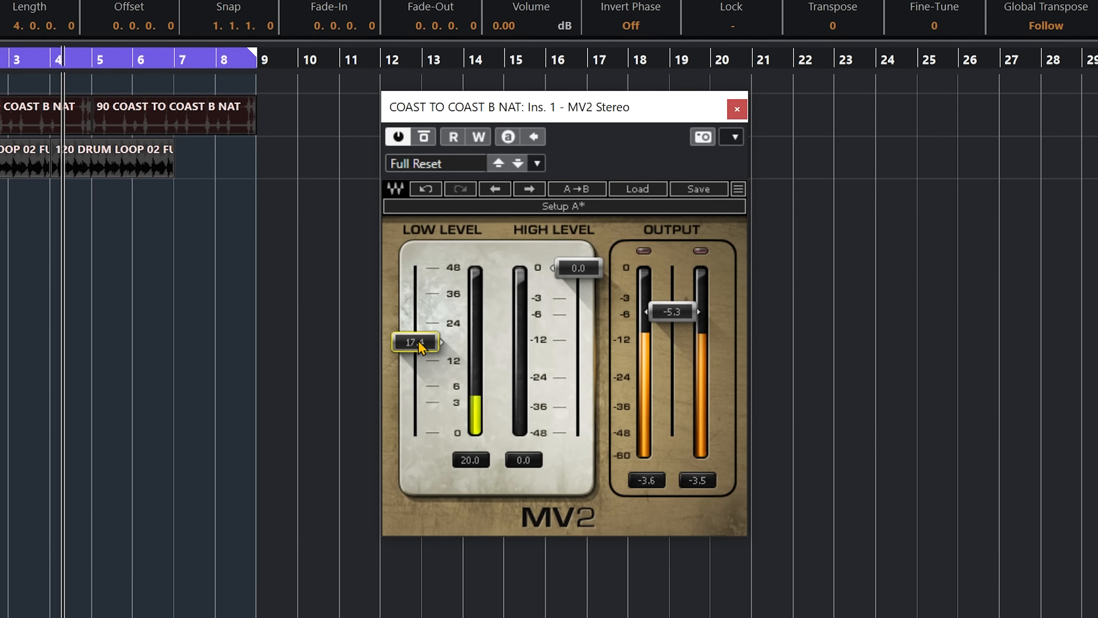
- Replay the COAST TO COAST B NAT loop through MV2 to examine its upward compression, then stop playback
key(space)
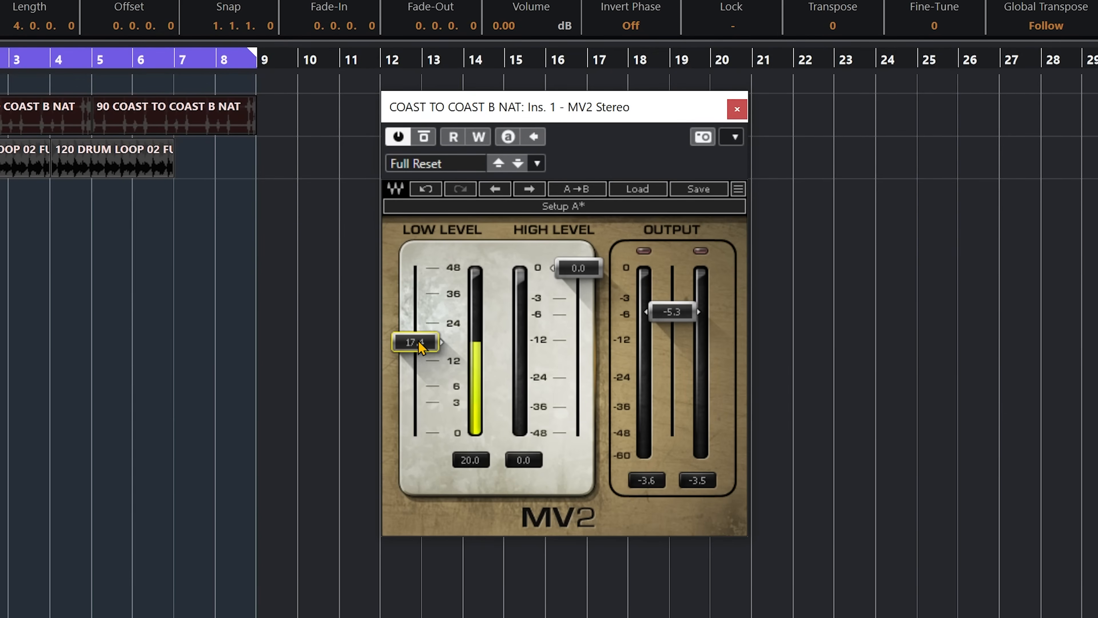
key(space)
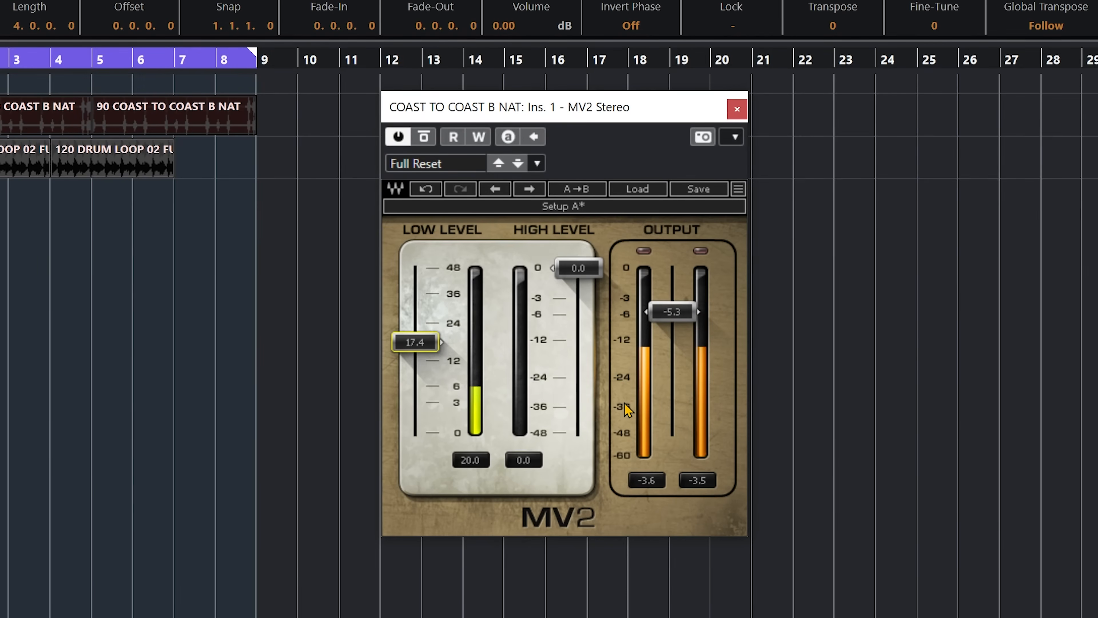
key(space)
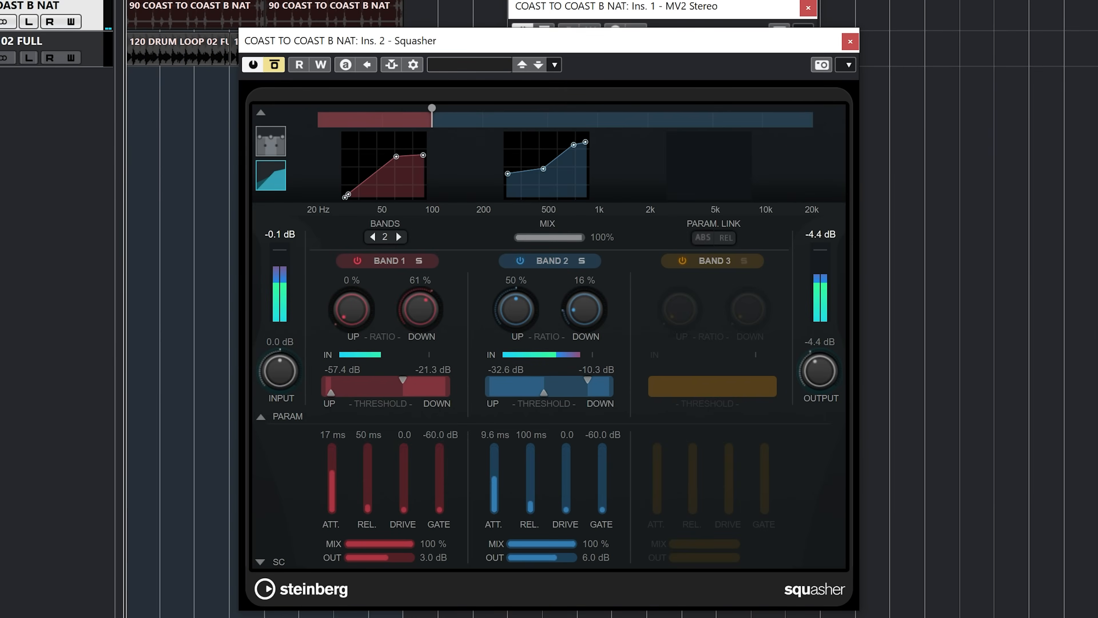
- Enable Squasher on the COAST TO COAST B NAT loop and lower band 1's up threshold to -60.0 dB
click(274, 64)
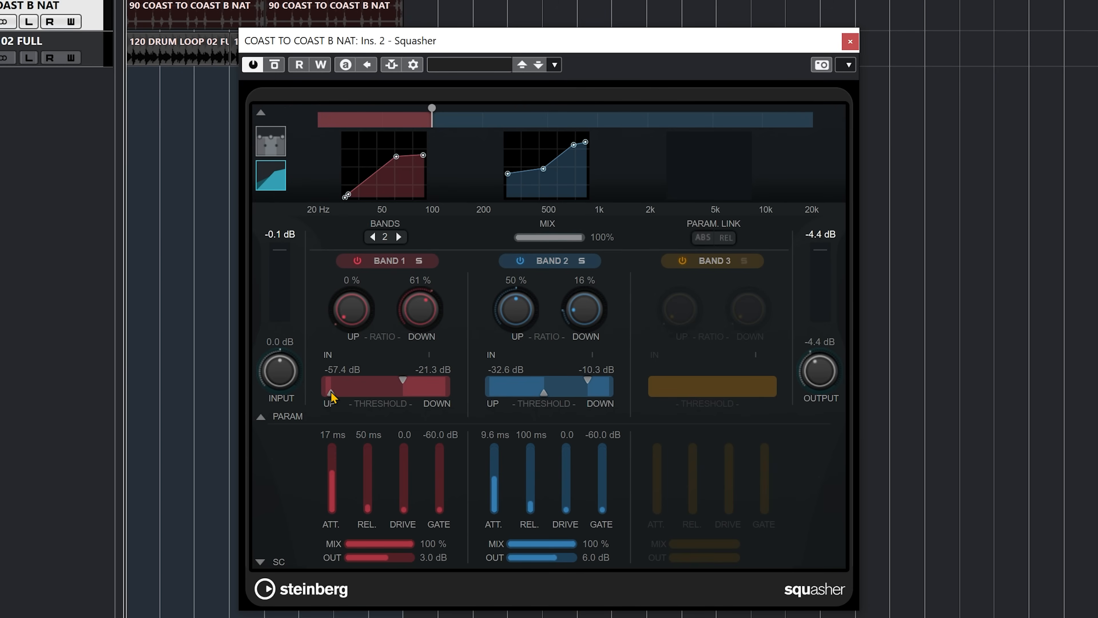
drag(330, 391, 310, 393)
- Switch Squasher's bypass on and off while the COAST TO COAST B NAT loop plays to compare processed and dry drums
click(280, 66)
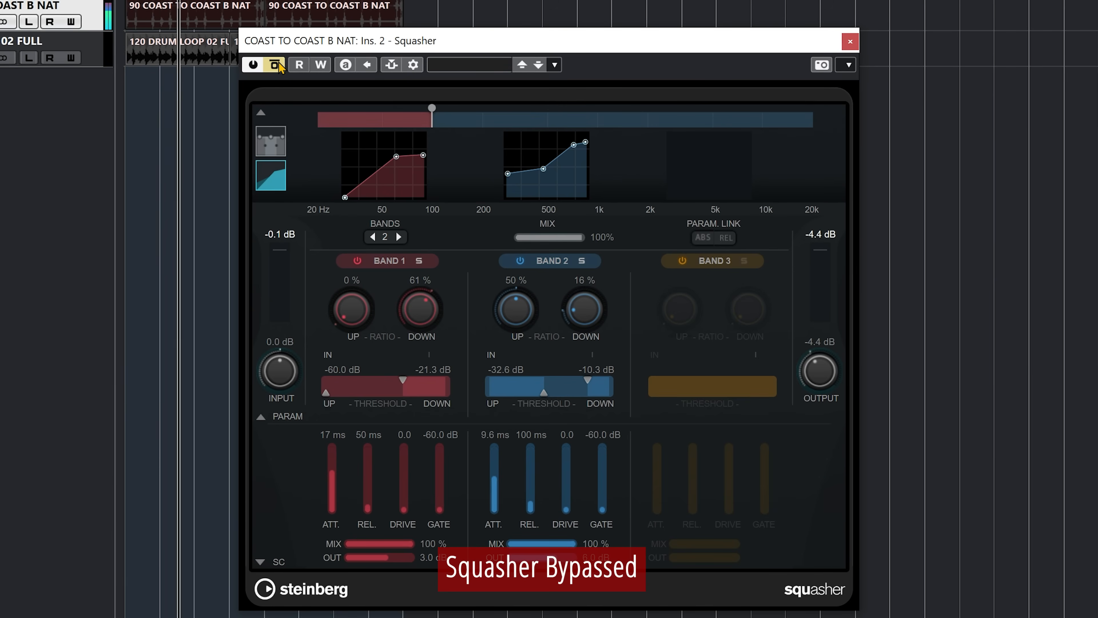
click(277, 65)
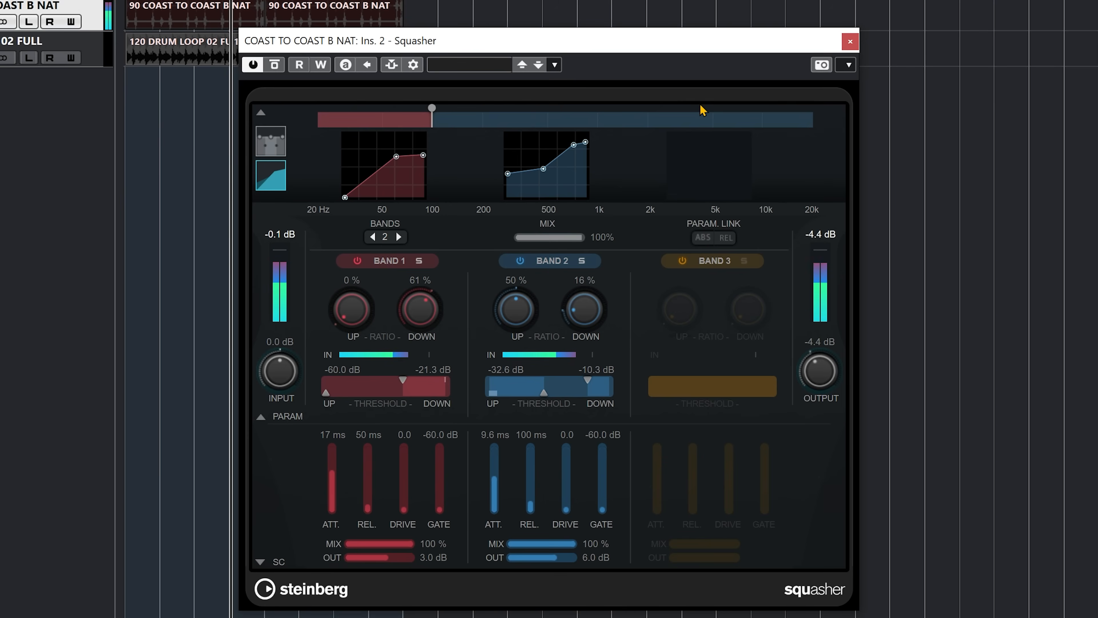
click(275, 65)
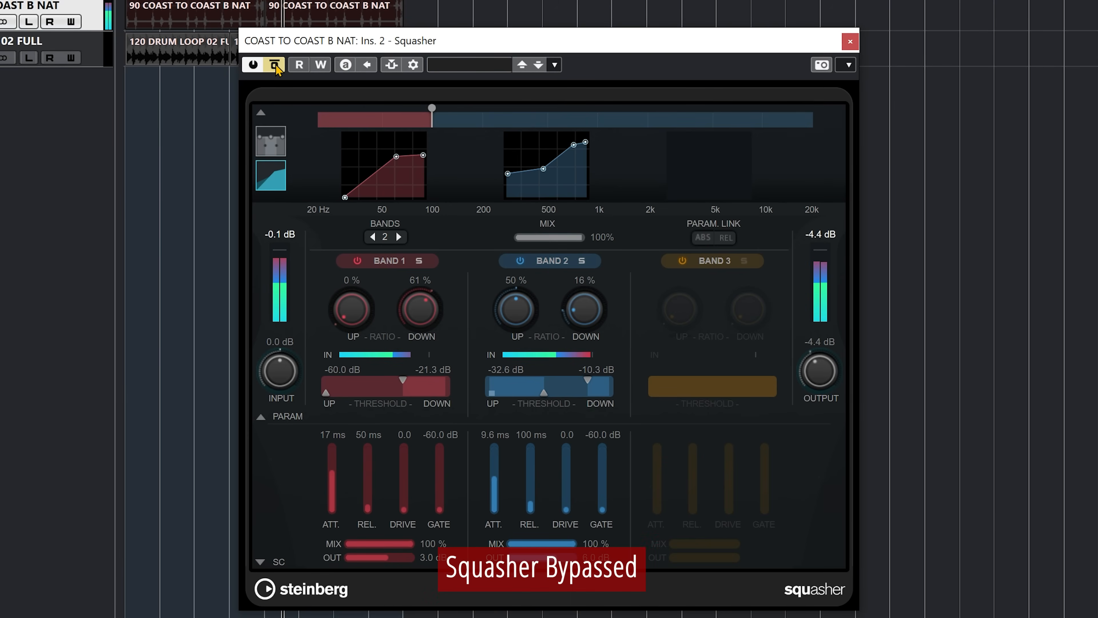
click(275, 65)
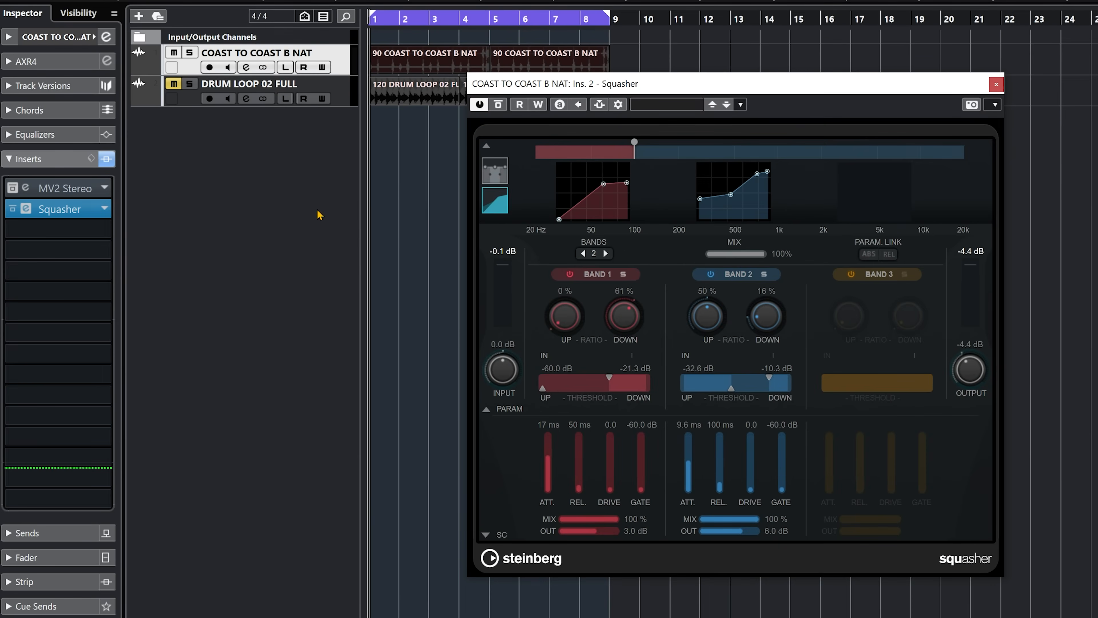
- Play the COAST TO COAST B NAT loop and switch between the Squasher and MV2 inserts to compare them
key(space)
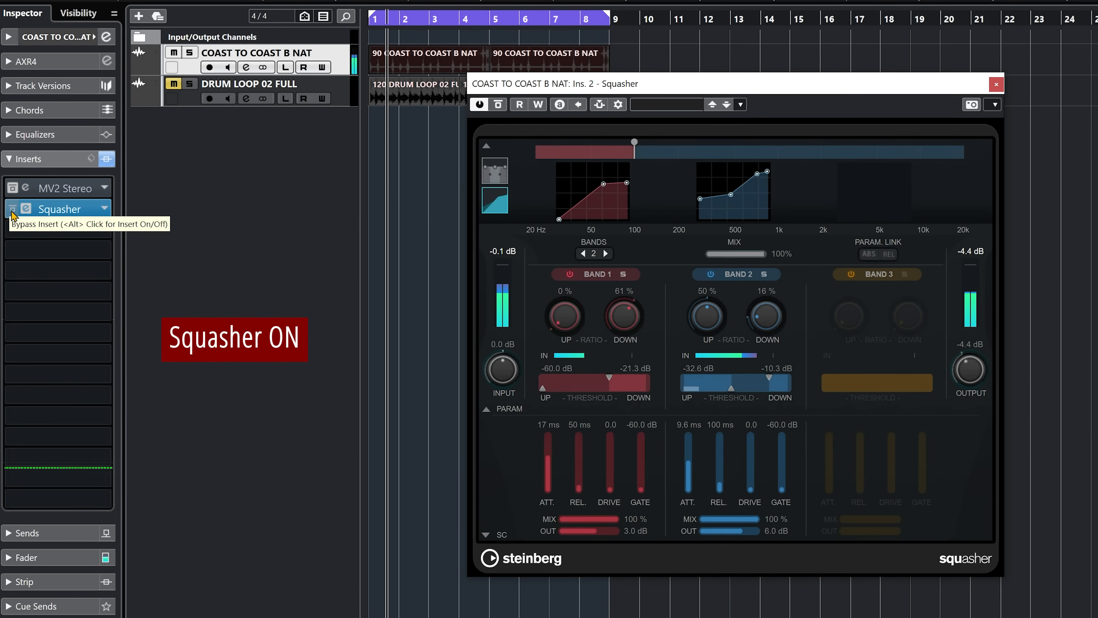
click(12, 211)
click(13, 189)
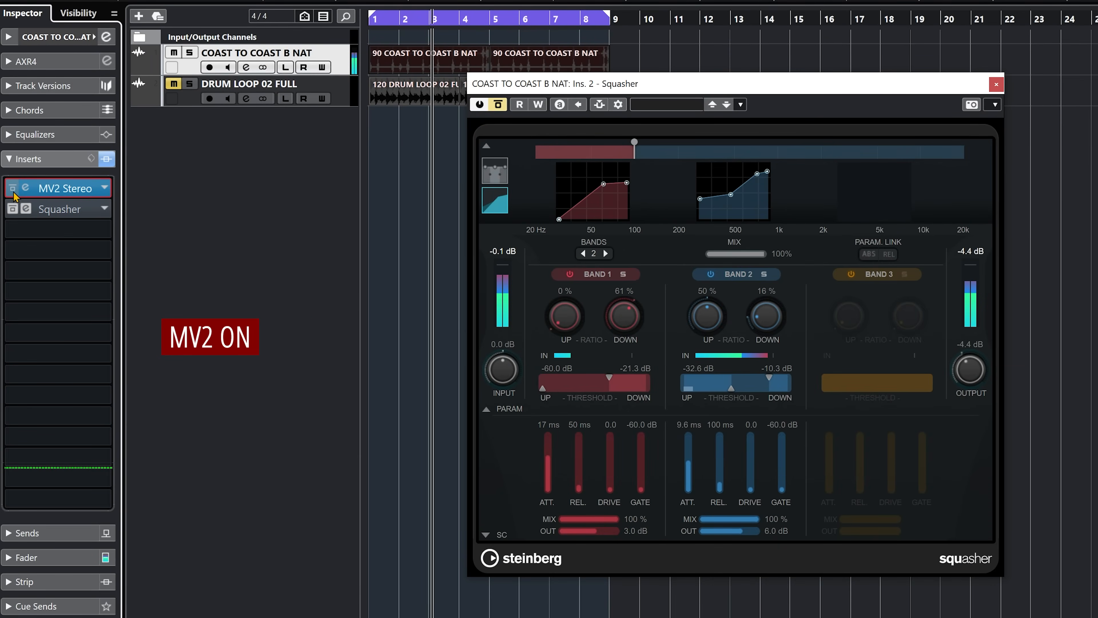
click(13, 189)
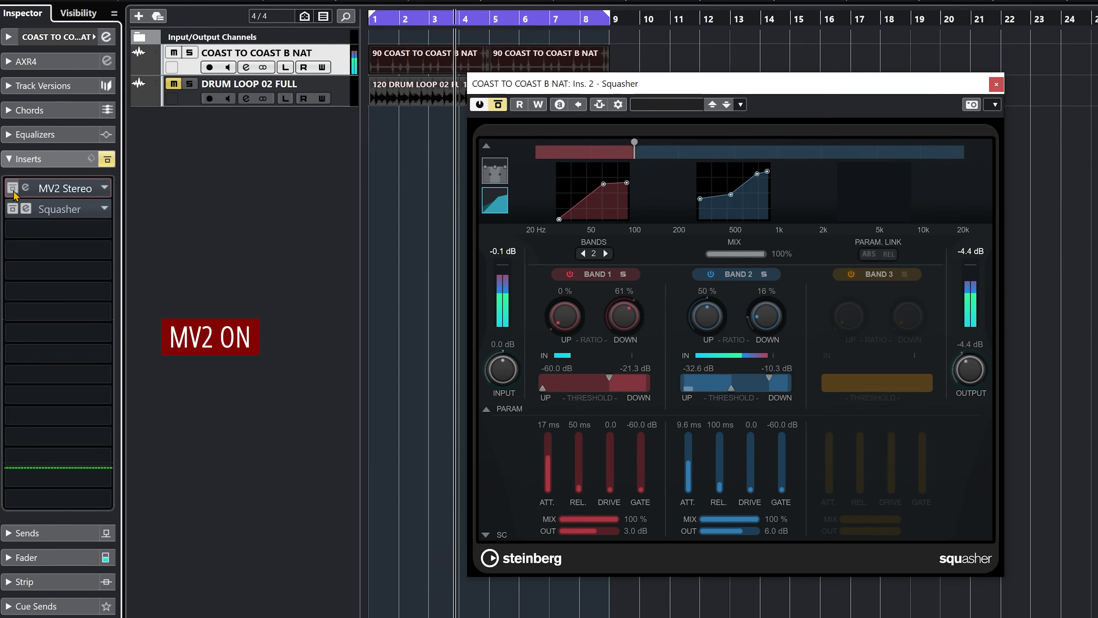
click(12, 208)
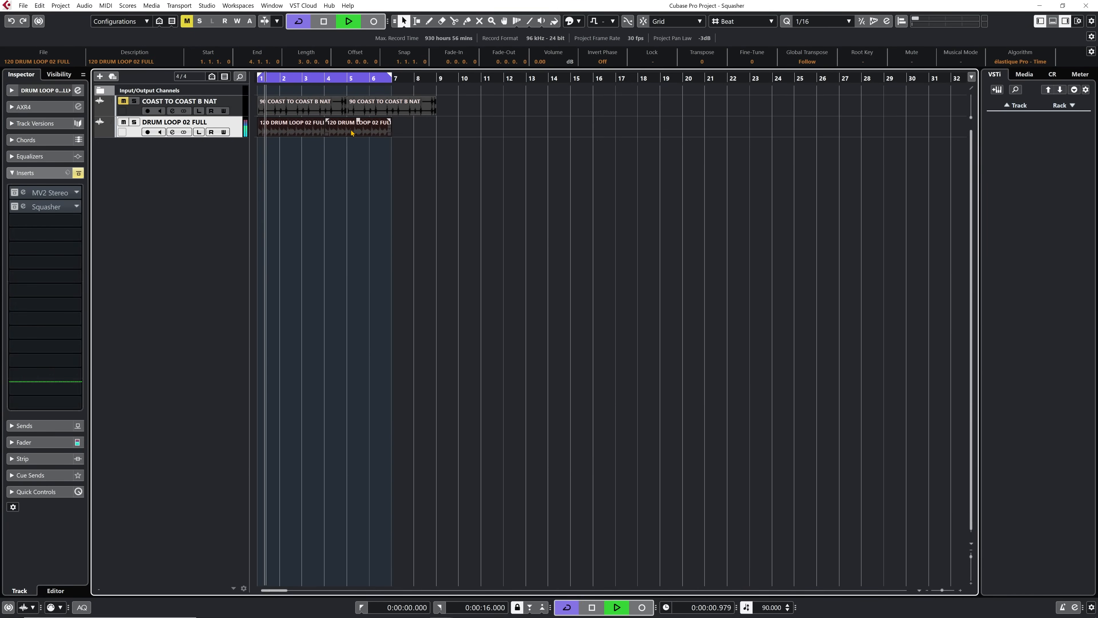
- Open MV2 on the DRUM LOOP 02 FULL track, drop its Low Level to 0, enable it, and raise Low Level to 22.4
click(69, 193)
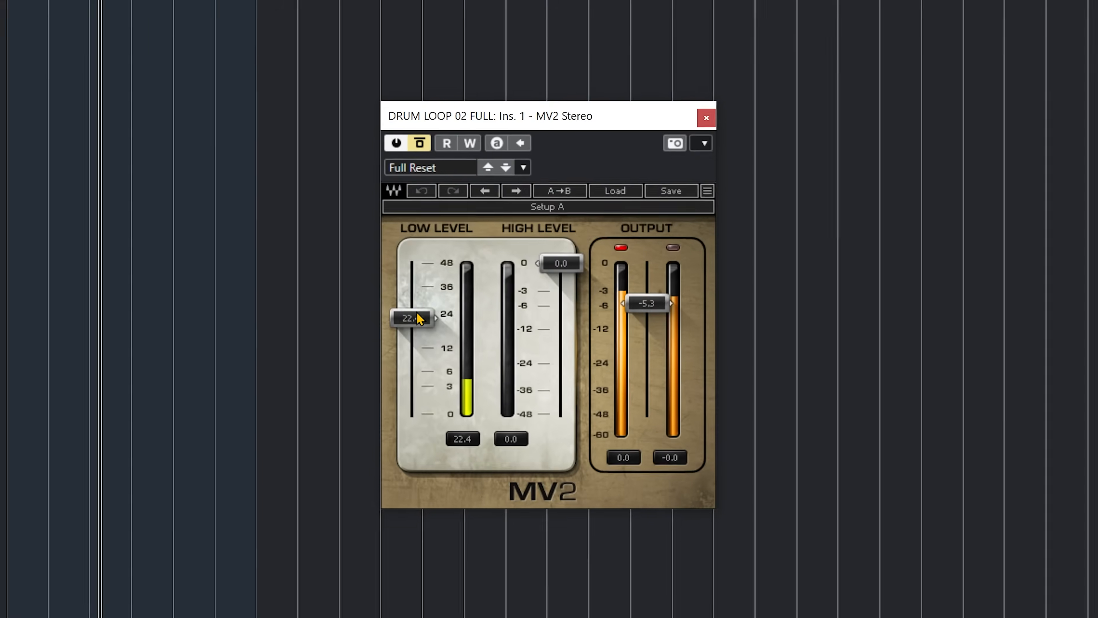
drag(474, 313, 475, 365)
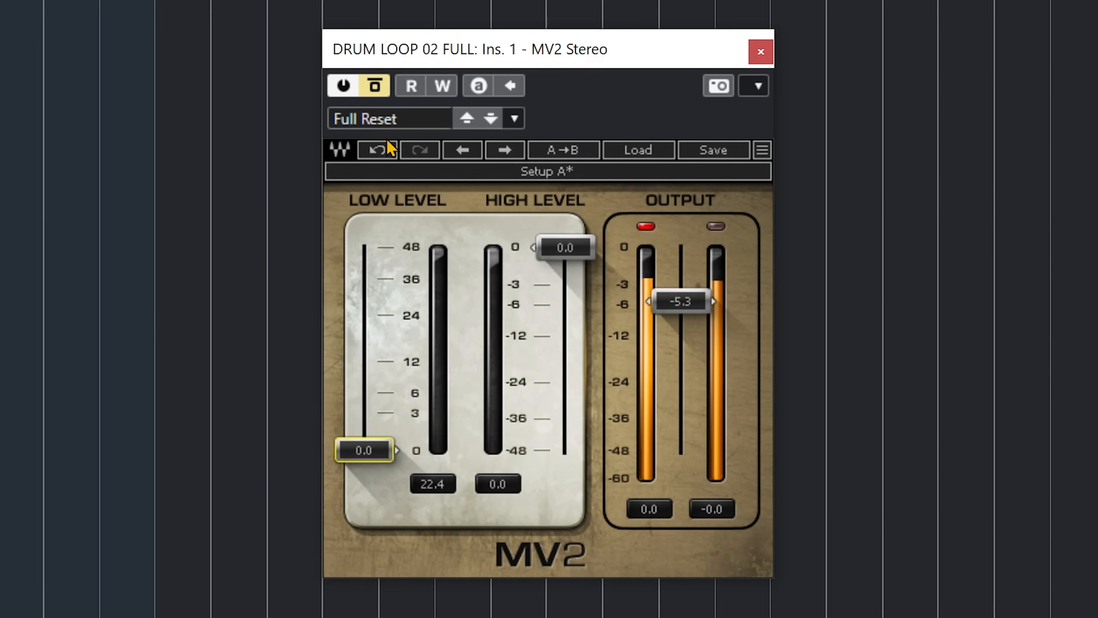
drag(364, 446, 364, 321)
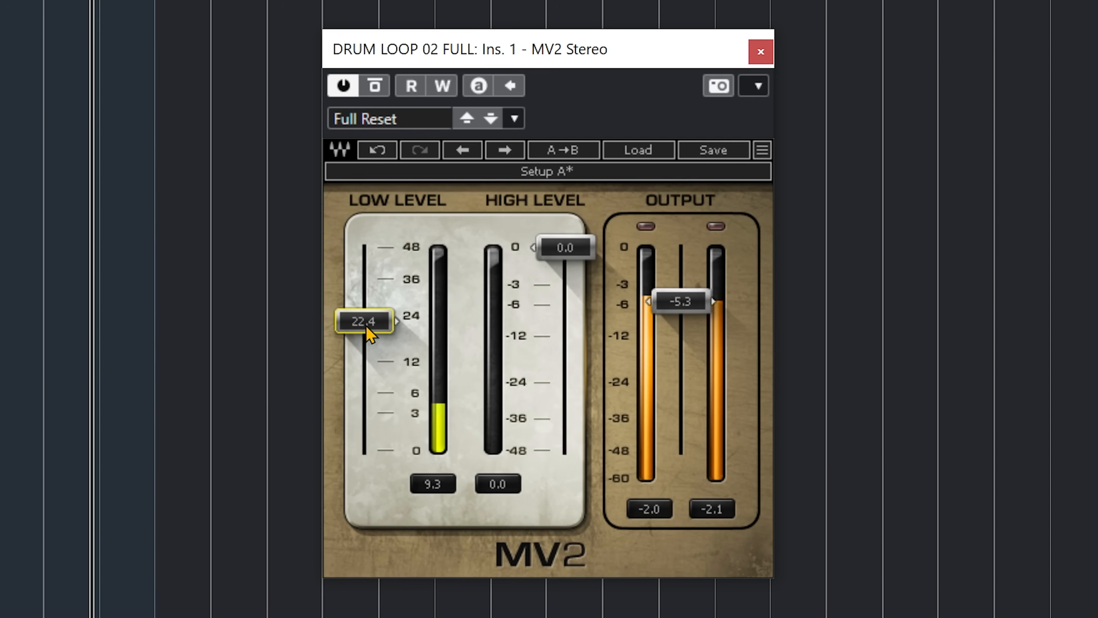
- Lower MV2's High Level to -3.3 on DRUM LOOP 02 FULL and toggle its bypass to compare
drag(561, 254, 562, 303)
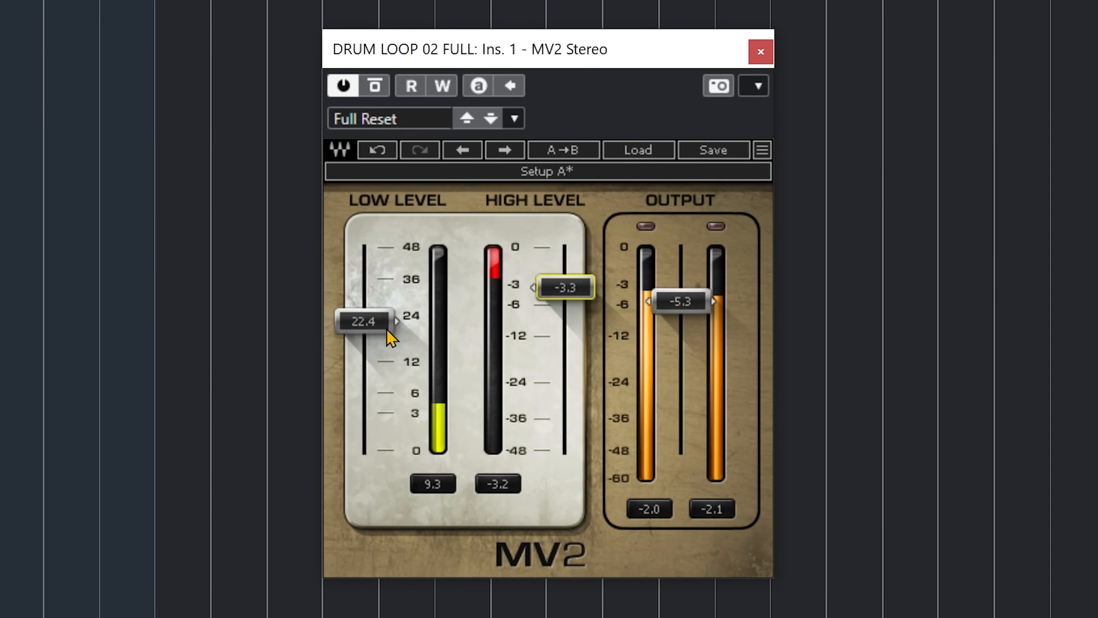
click(375, 87)
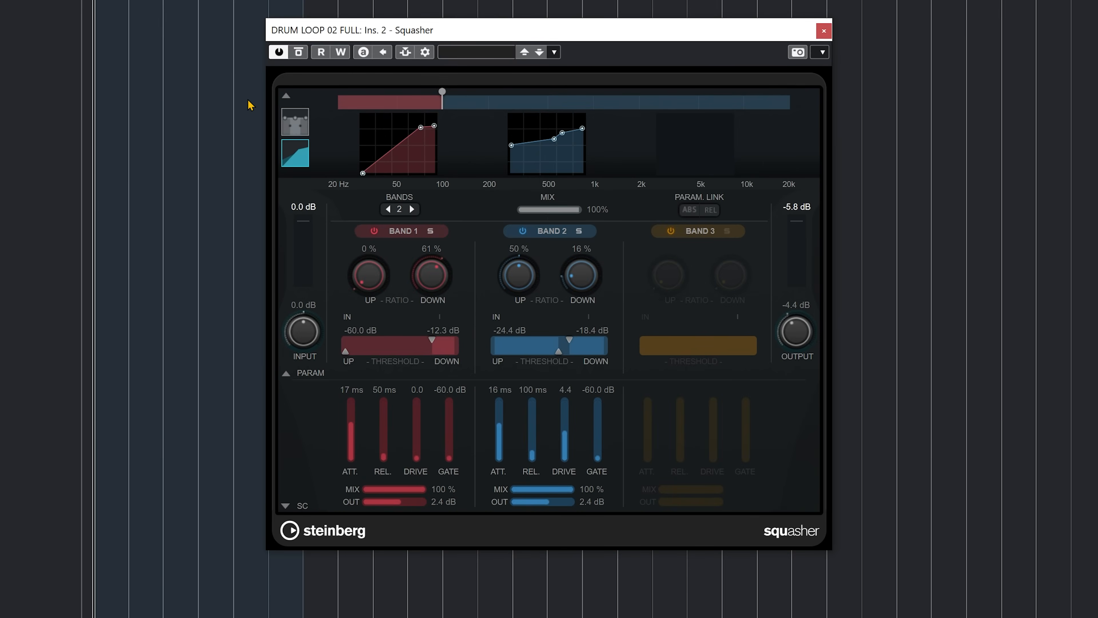
- Switch Squasher's bypass on and off on DRUM LOOP 02 FULL to compare dry and processed drums
click(298, 52)
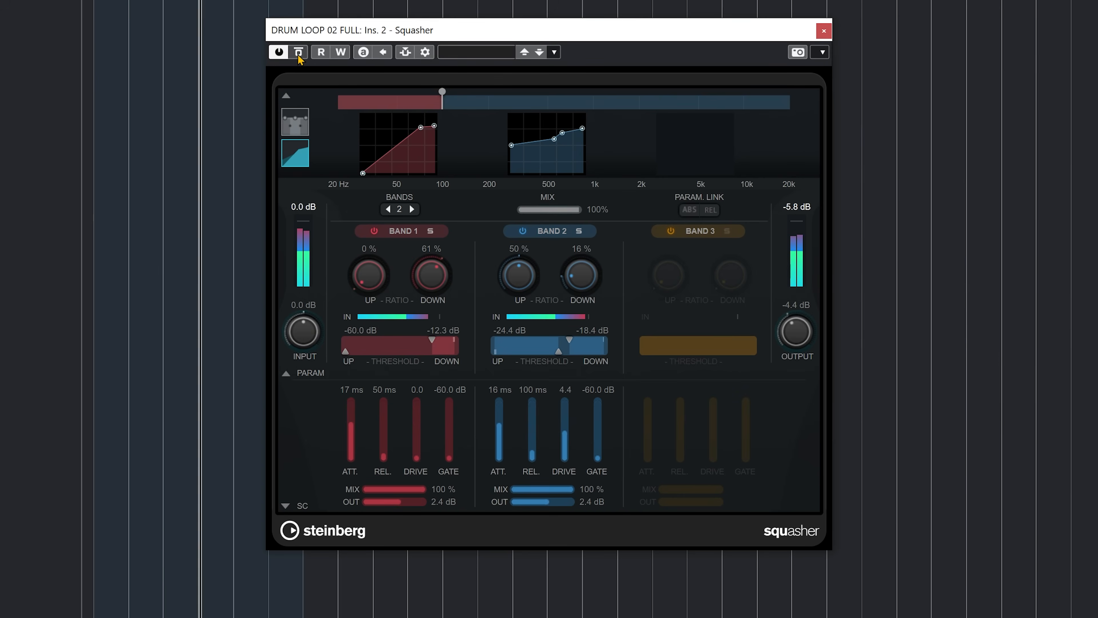
click(298, 52)
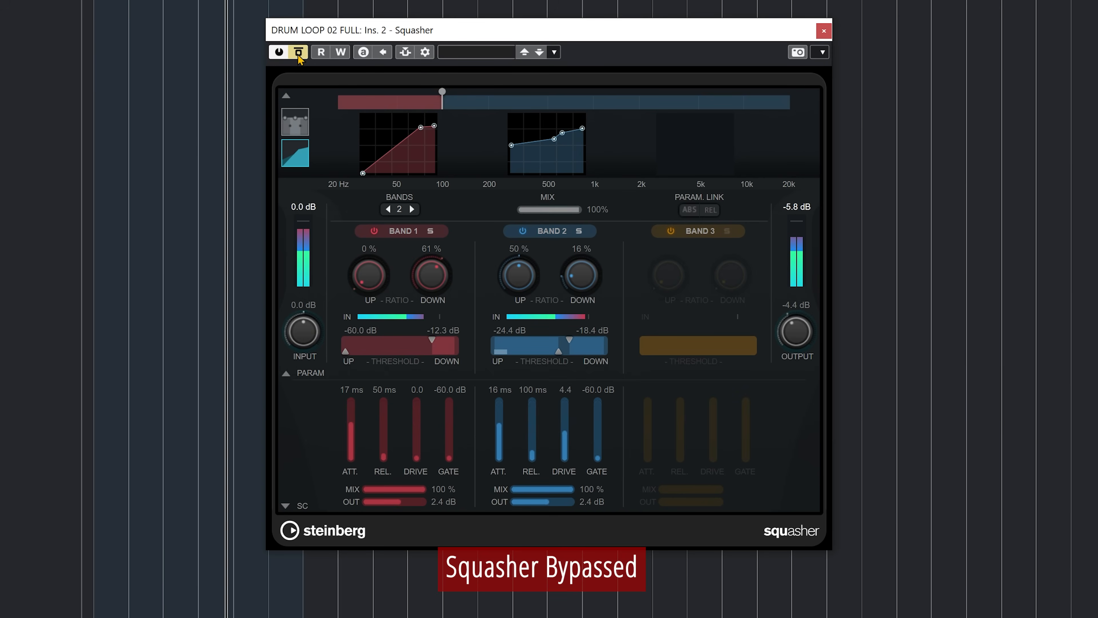
click(298, 55)
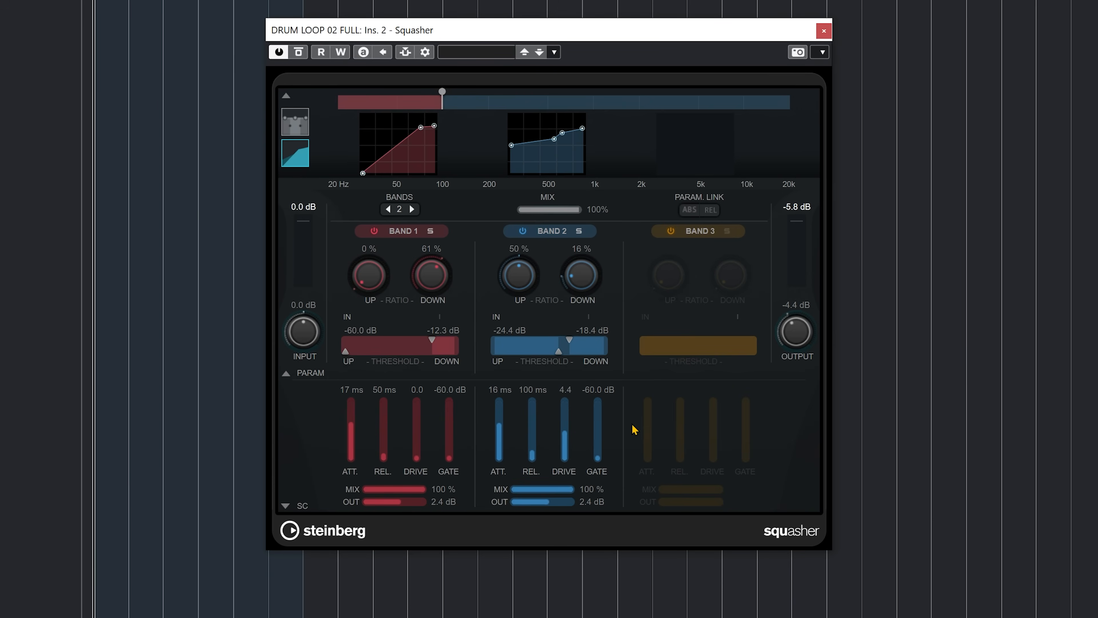
- Raise Squasher's Band 2 Drive to 5.8 and toggle the bypass to compare the drum loop with and without it
mouse_move(565, 437)
mouse_down()
mouse_move(567, 476)
mouse_move(576, 413)
mouse_move(566, 466)
mouse_move(568, 421)
mouse_move(568, 432)
mouse_up()
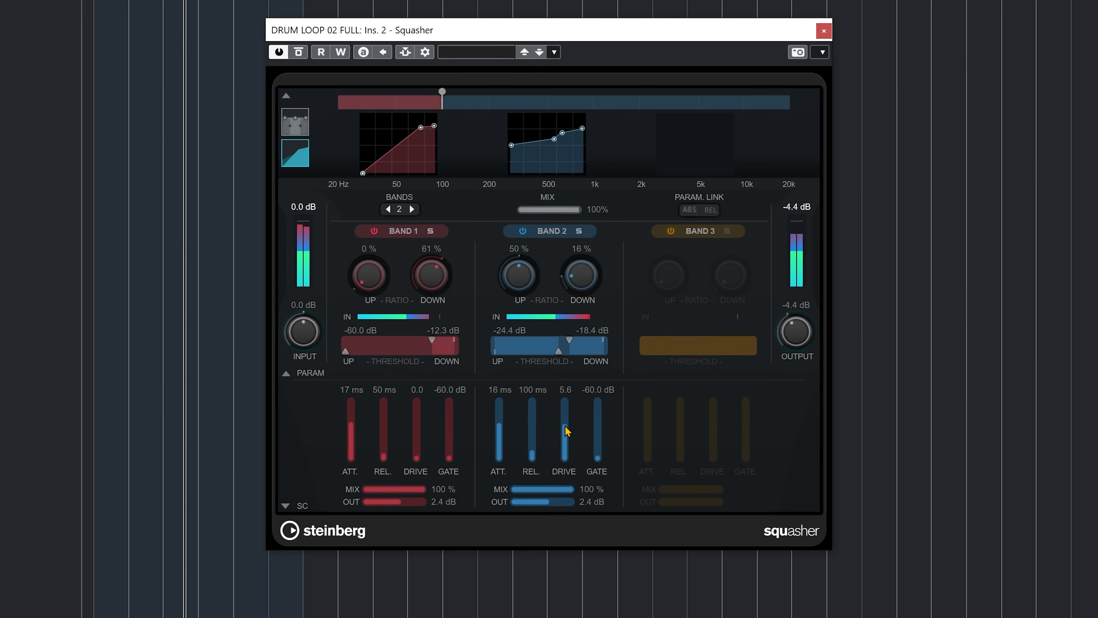
click(298, 52)
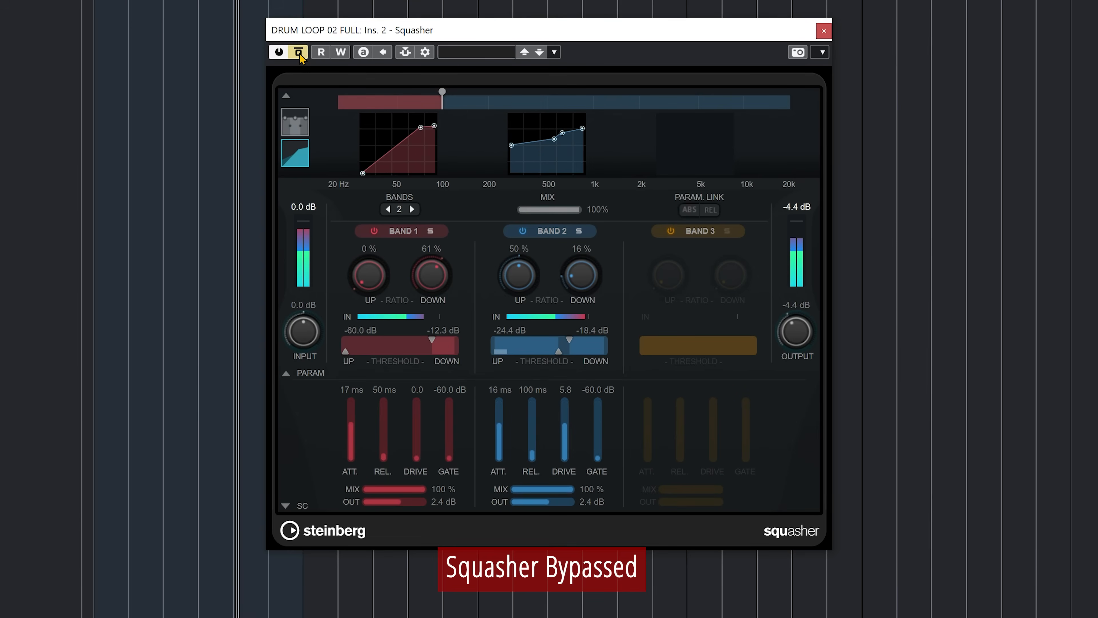
click(300, 55)
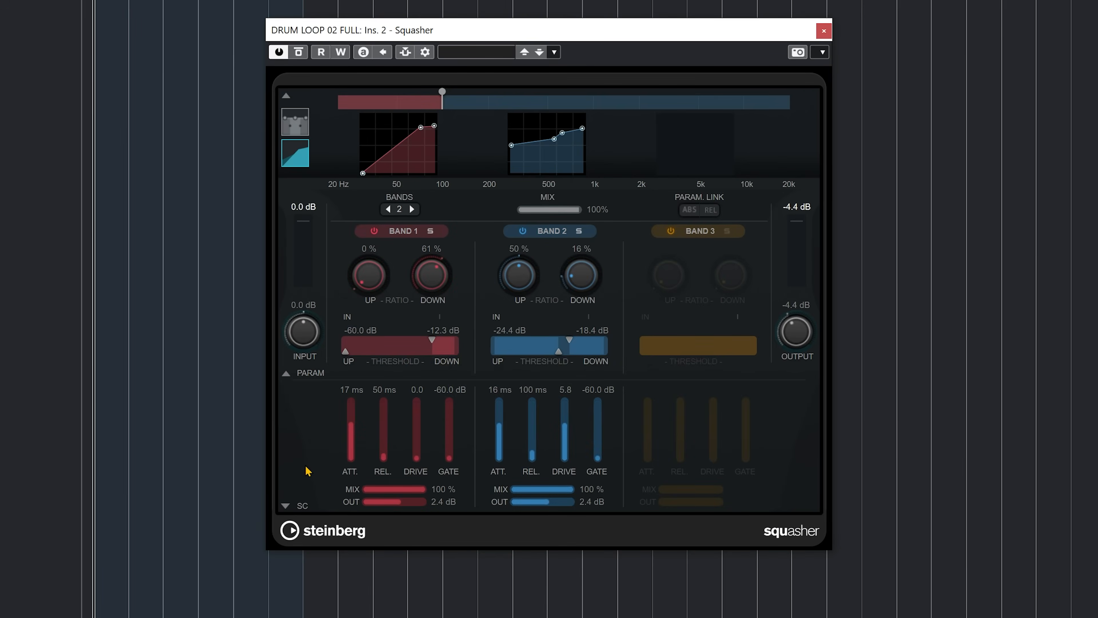
- Show Squasher's side-chain settings and set the Band 1 input to Side-Chain 1 and the Band 2 input to Side-Chain 2
click(285, 507)
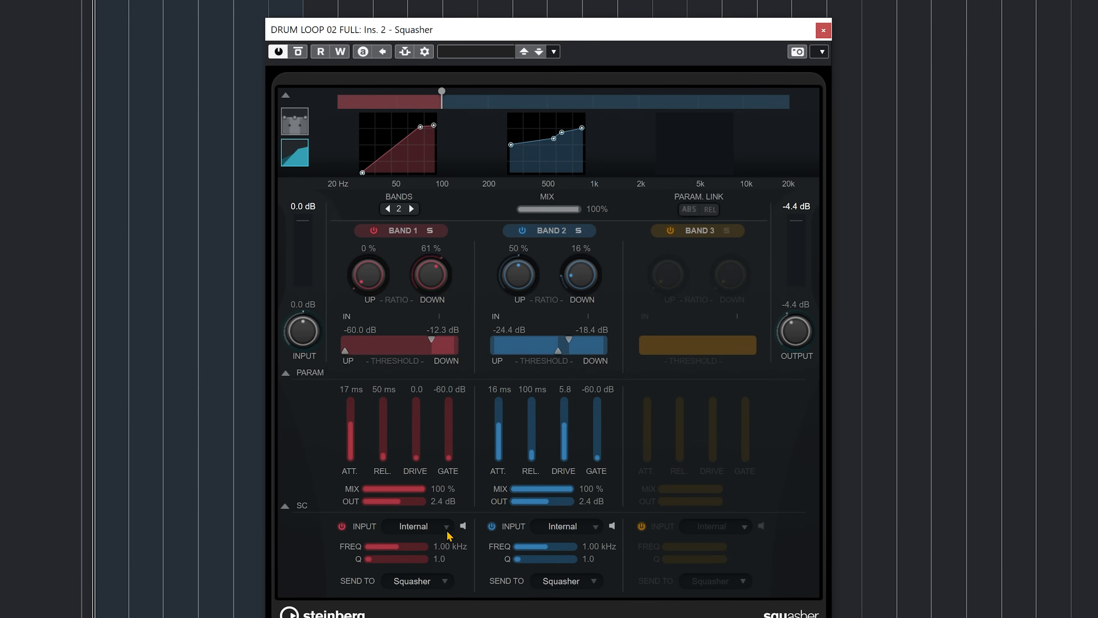
click(439, 525)
click(436, 559)
click(564, 527)
click(564, 576)
click(576, 526)
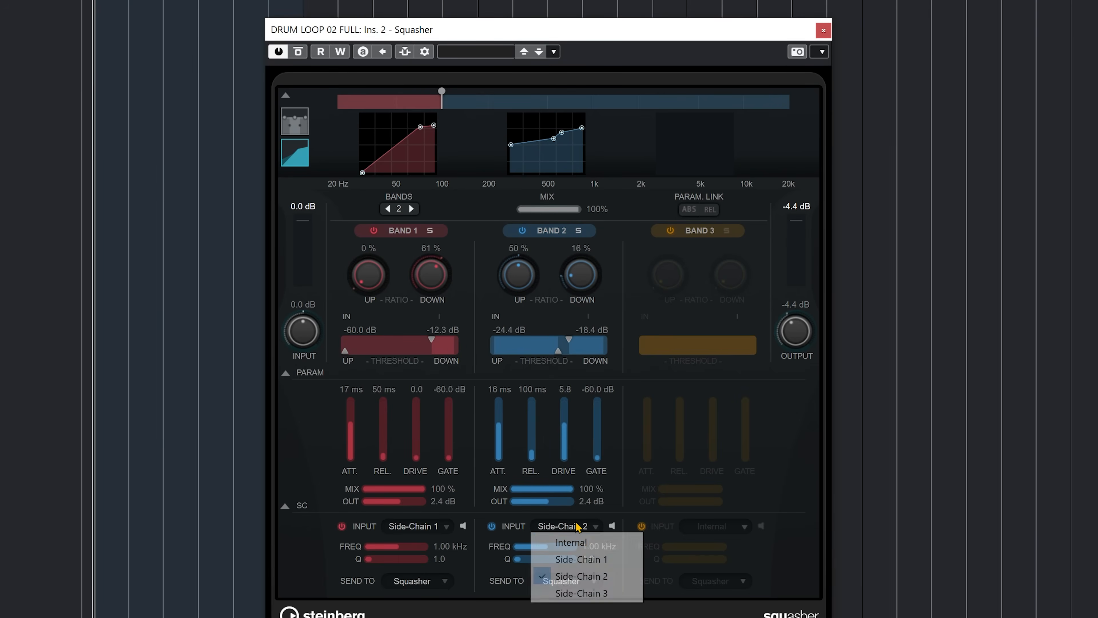